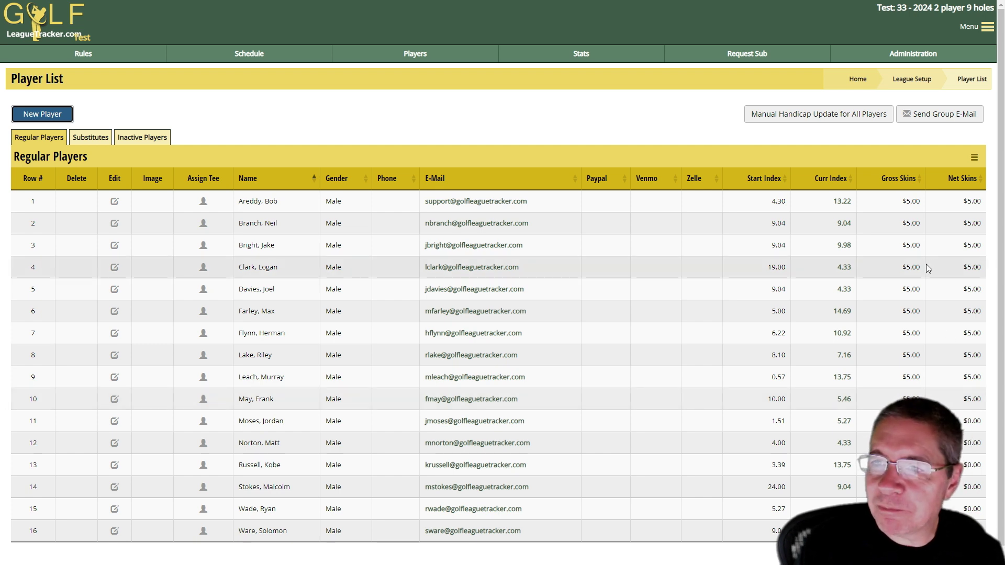
# Open the 4:00 PM group's round 1 scorecard for score editing and accept resetting its recorded points.
pyautogui.click(910, 53)
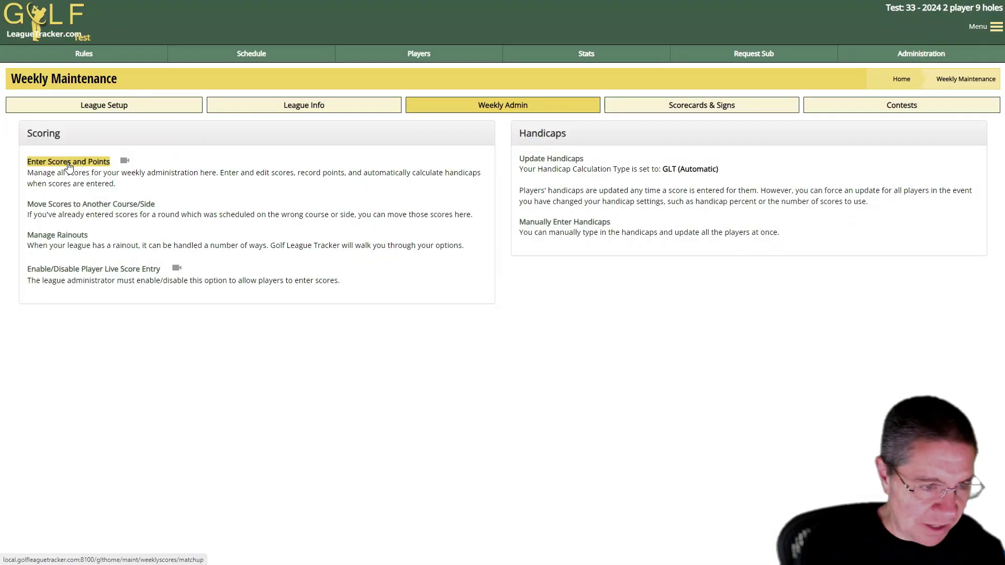
pyautogui.click(68, 162)
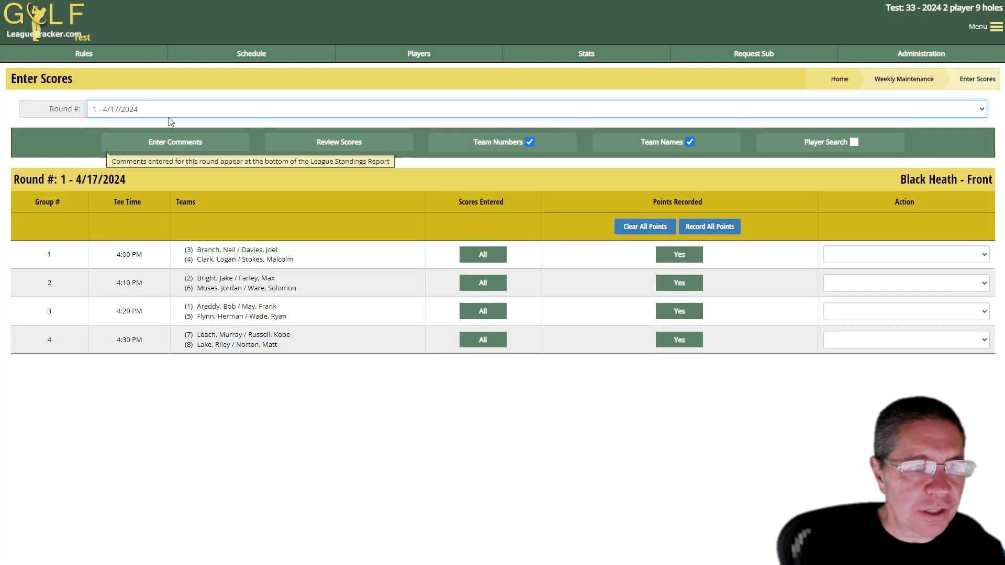
pyautogui.click(863, 254)
pyautogui.click(847, 276)
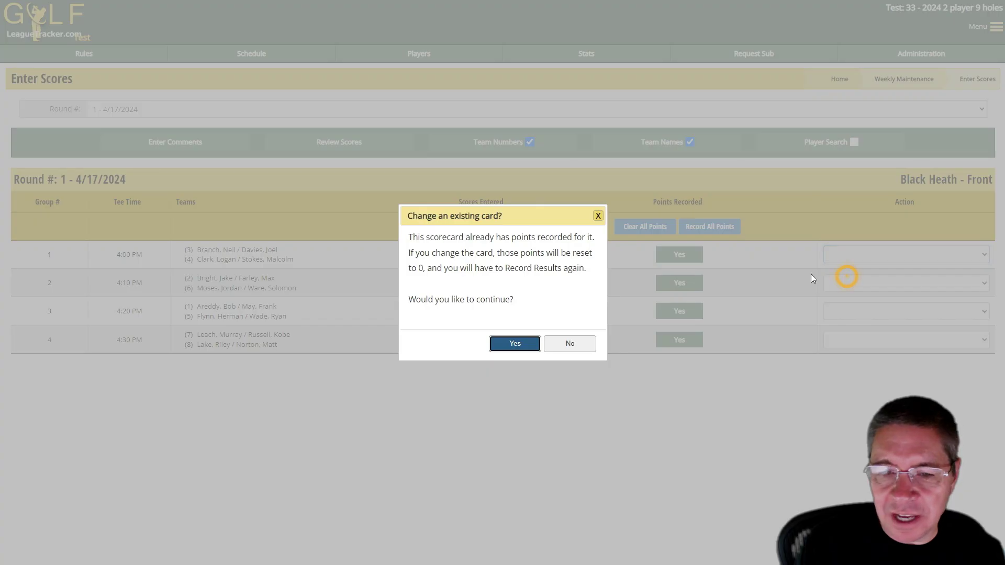
pyautogui.click(515, 344)
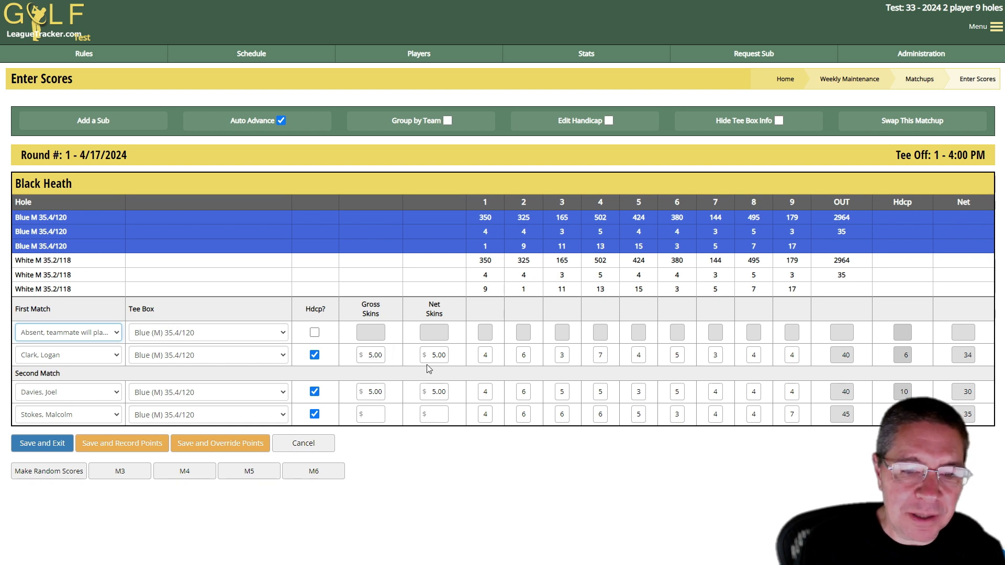
# Clear and re-enter 5 as both the gross and net skins amounts for the second player in the first match.
pyautogui.click(367, 358)
pyautogui.doubleClick(366, 360)
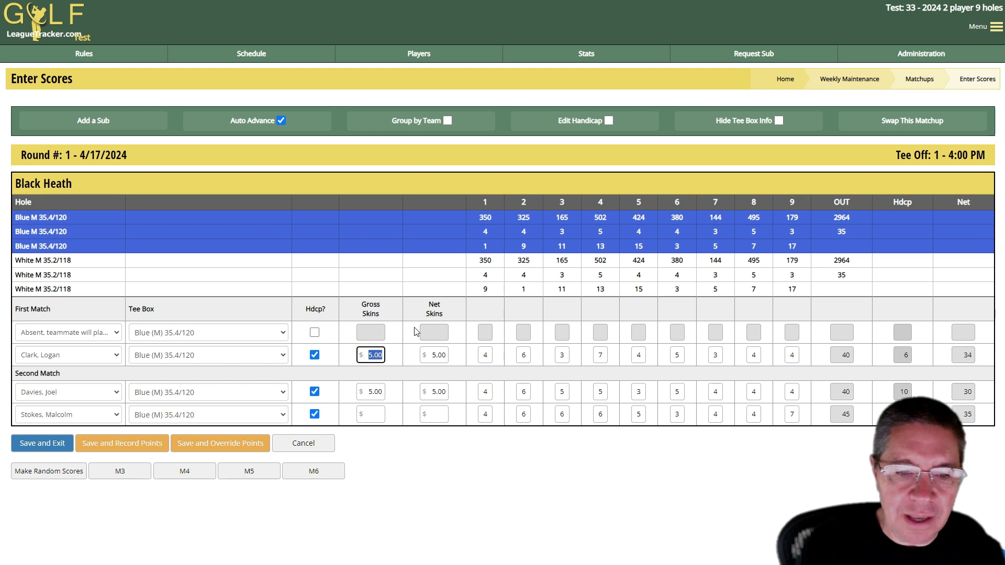
pyautogui.press('BackSpace')
pyautogui.press('Tab')
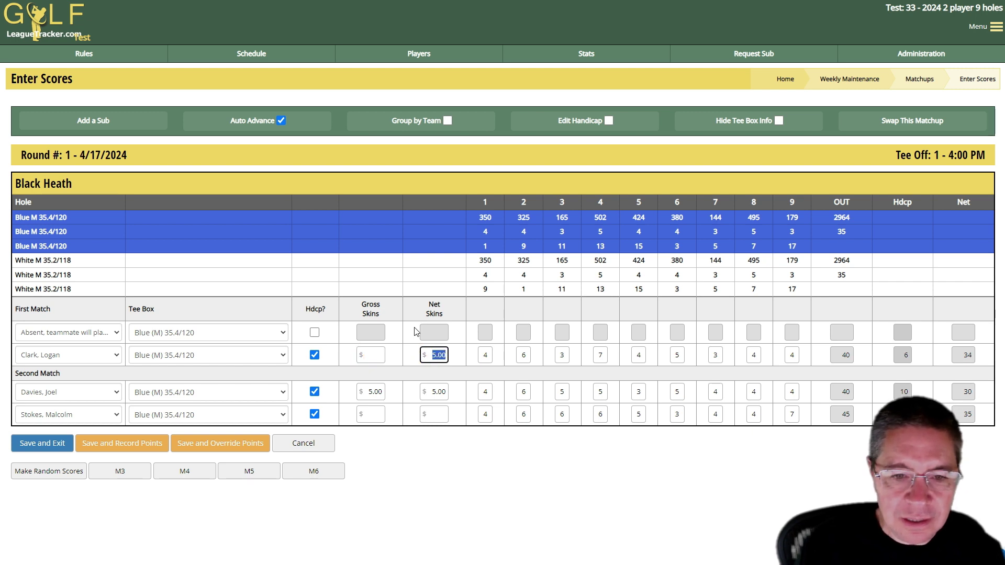
pyautogui.press('BackSpace')
pyautogui.hotkey('shift', 'Tab')
pyautogui.press('Tab')
pyautogui.write('5')
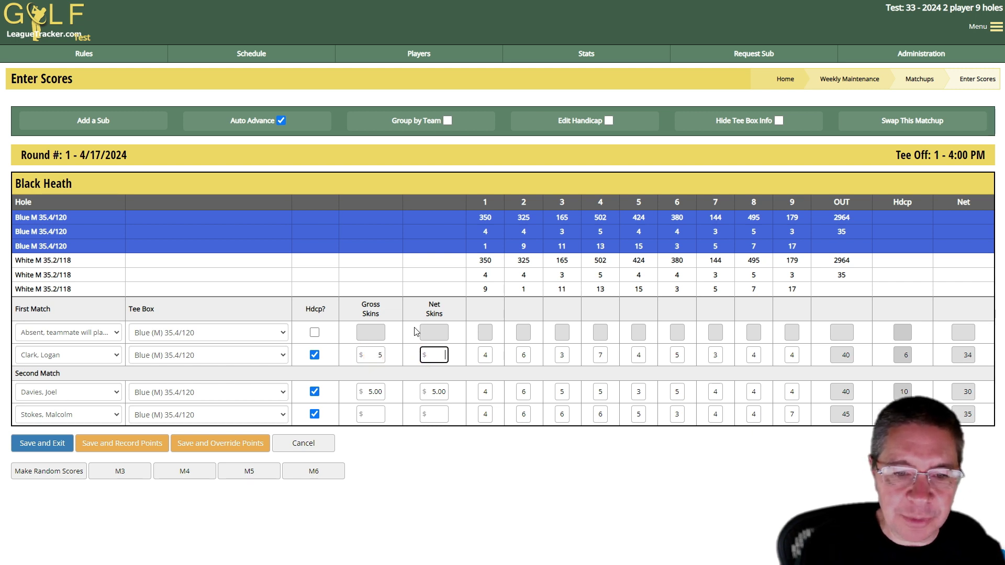
pyautogui.press('Tab')
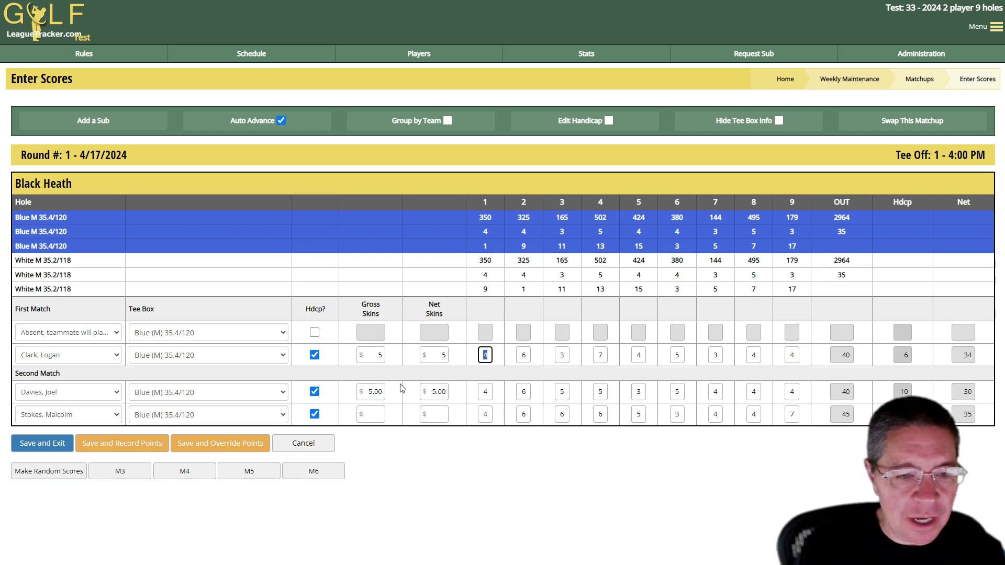
# Try switching the first match's absent entry to the scheduled player and back to "Absent, teammate will play against opponent", and cancel the scorecard changes.
pyautogui.click(76, 335)
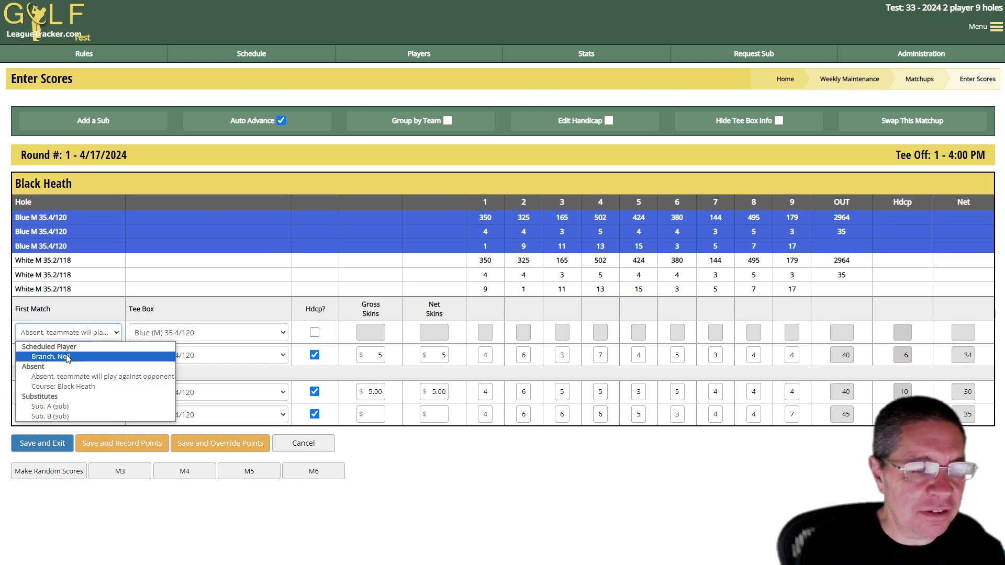
pyautogui.click(68, 358)
pyautogui.click(584, 343)
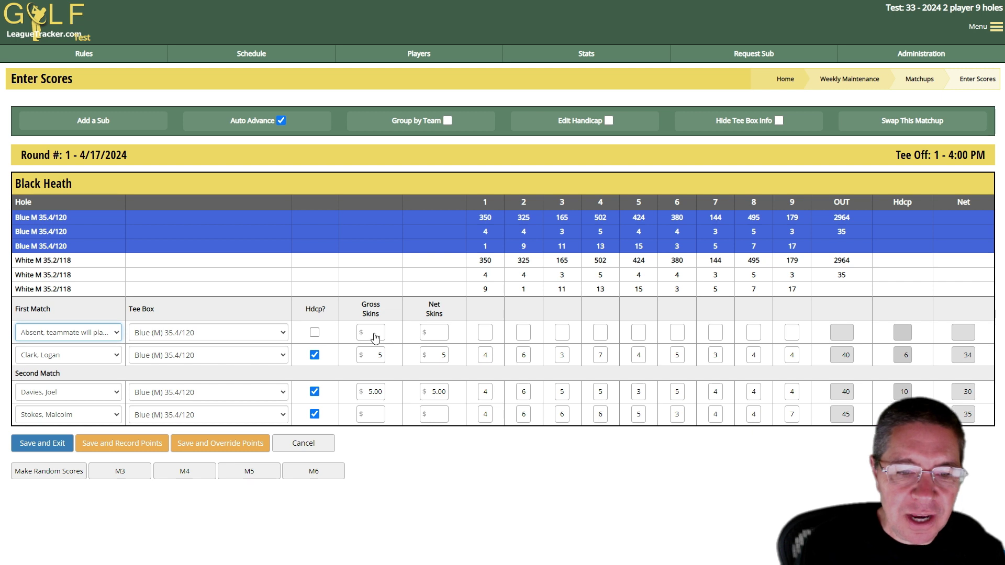
pyautogui.click(79, 334)
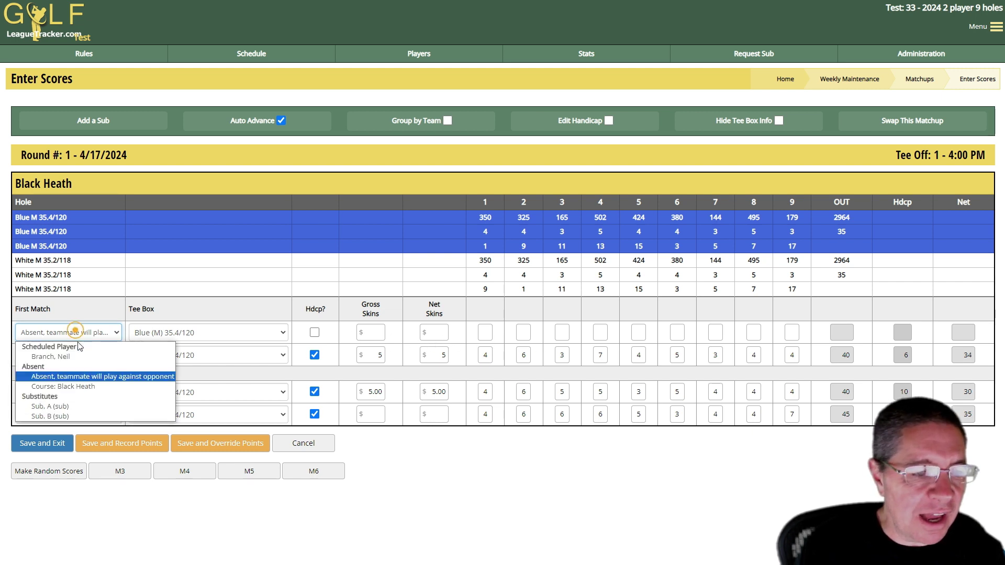
pyautogui.click(54, 377)
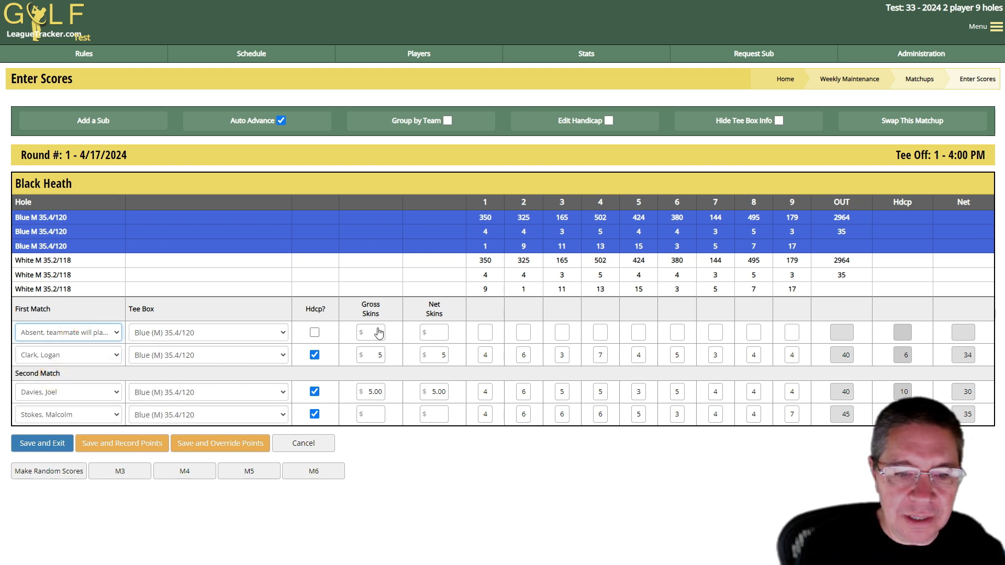
pyautogui.click(307, 446)
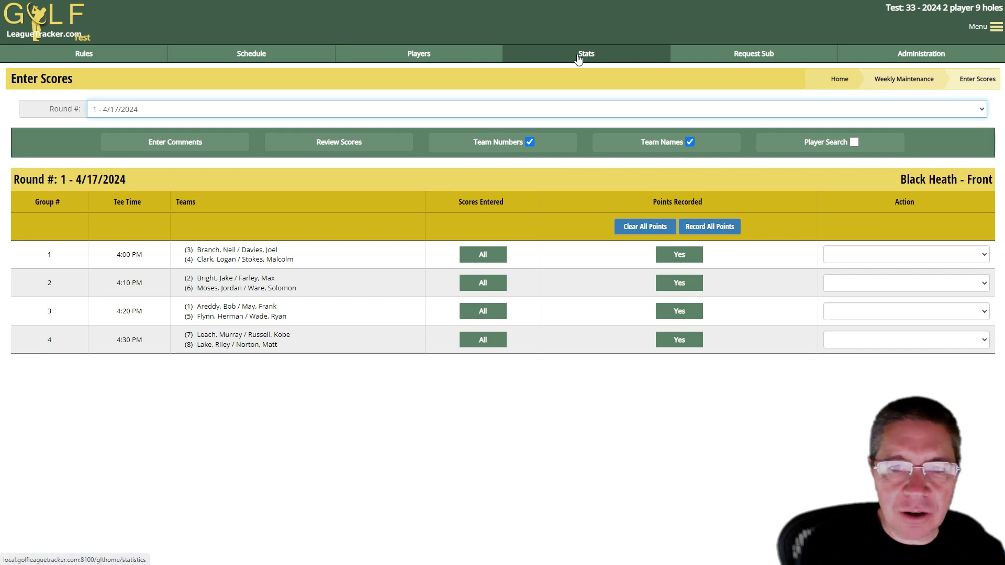
# View the League Standings for round 1 restricted to Gross Skins Players and examine the highlighted winning holes.
pyautogui.click(578, 58)
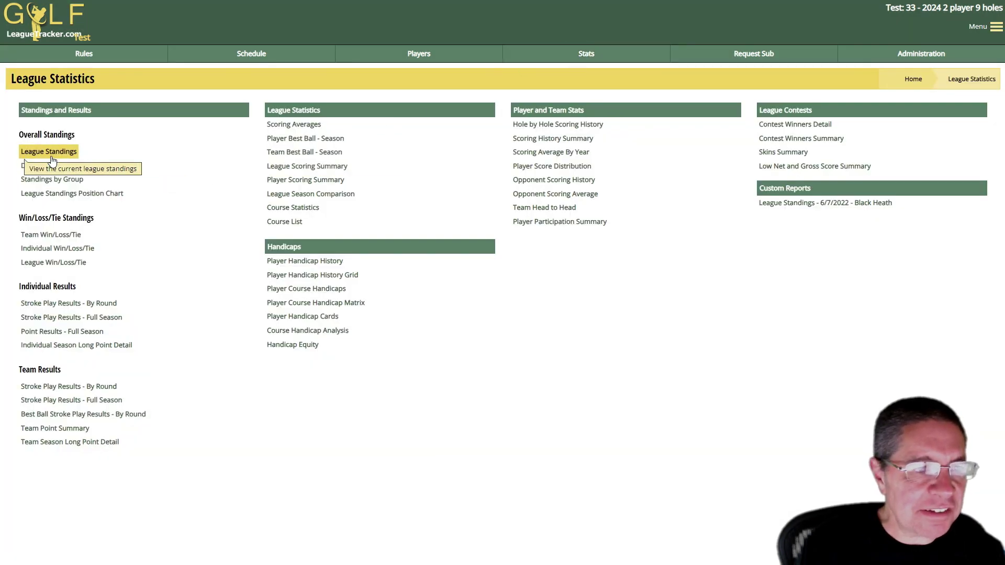
pyautogui.click(51, 156)
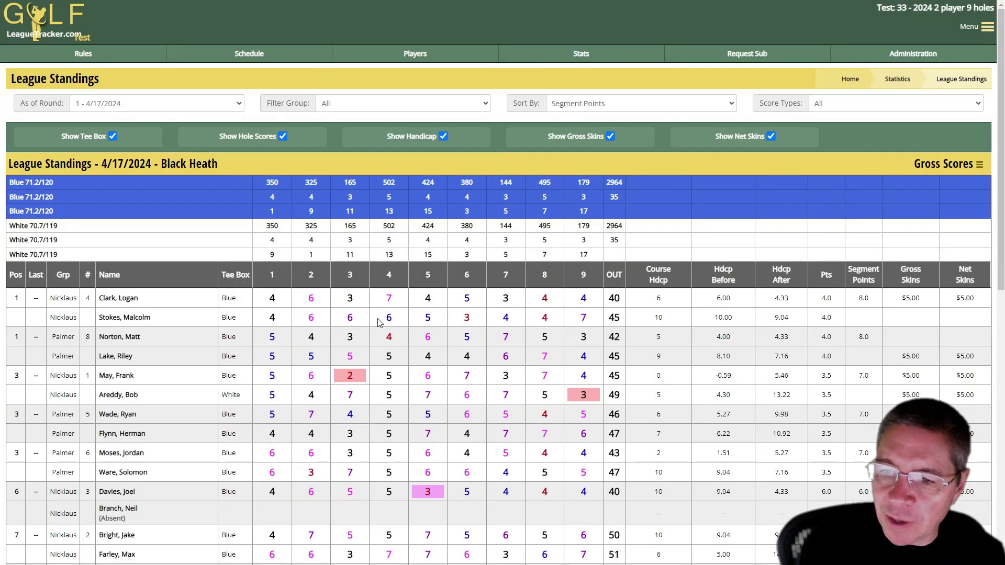
pyautogui.click(841, 103)
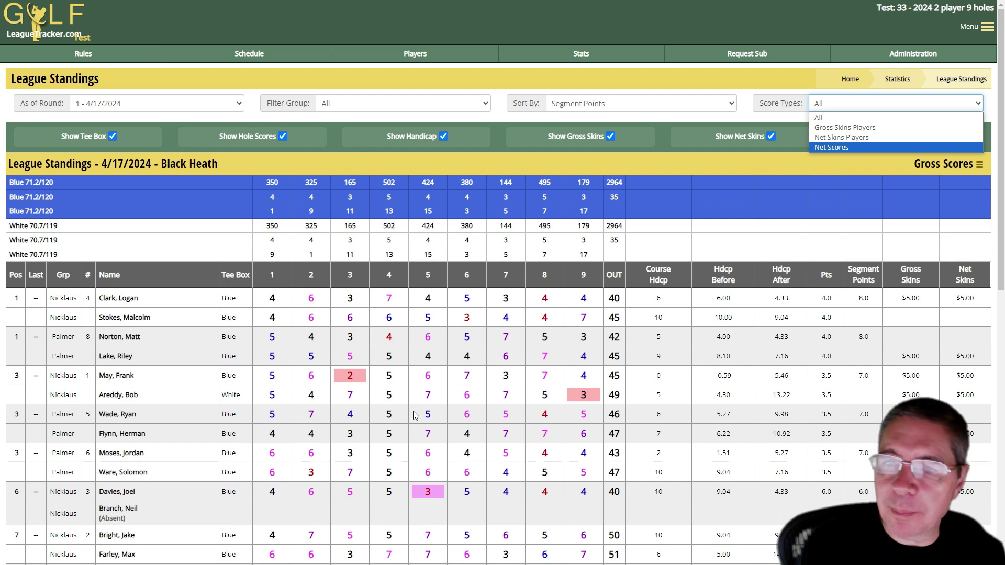
pyautogui.click(834, 129)
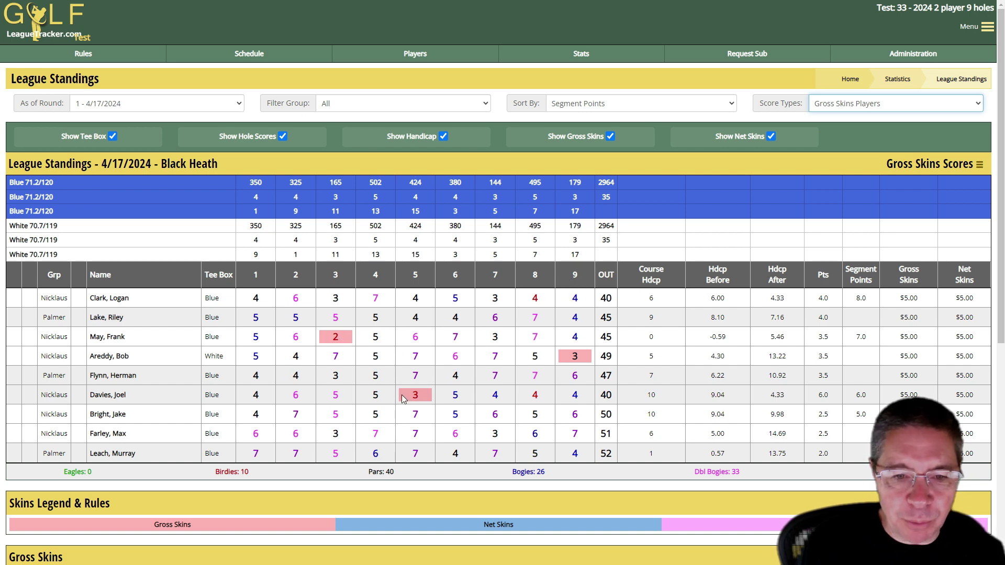
pyautogui.click(575, 360)
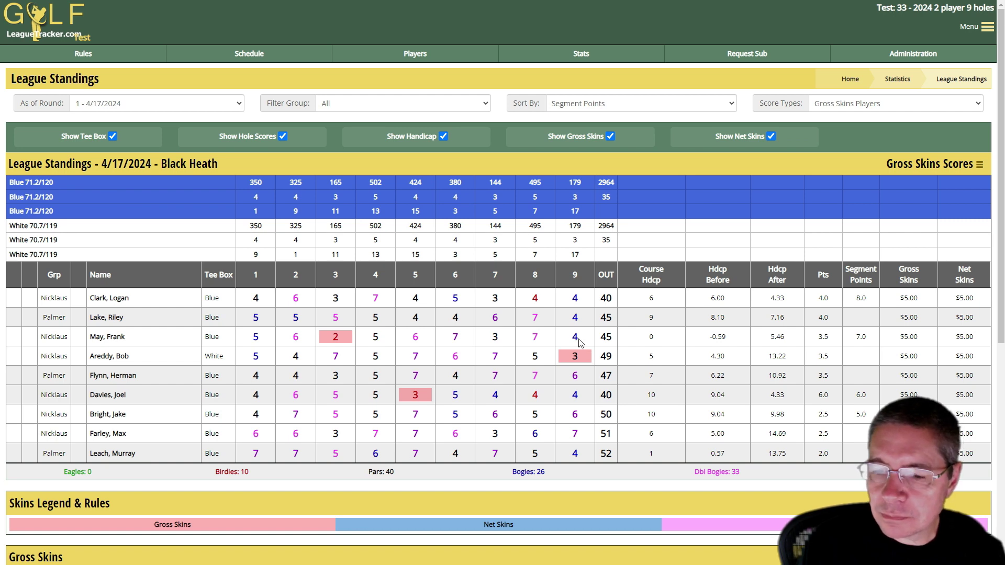
# Switch the standings to Net Skins Players and review the net scores, skins rules, and the gross and net skins payouts.
pyautogui.click(857, 104)
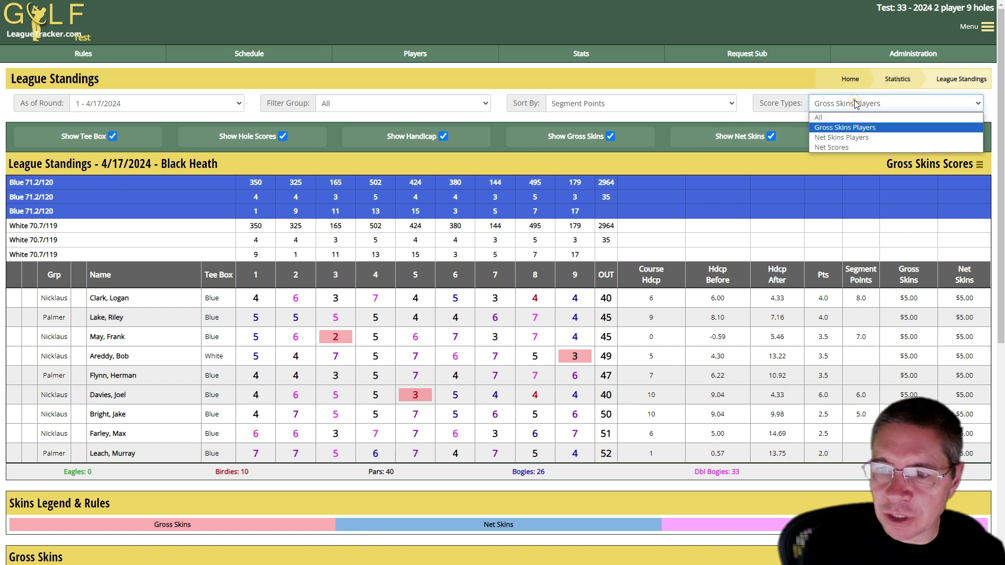
pyautogui.click(838, 138)
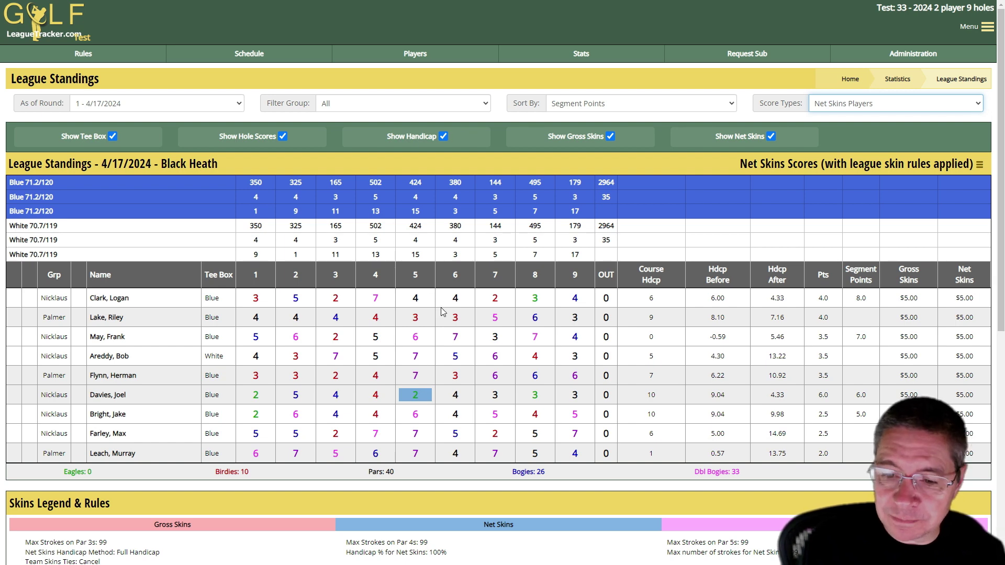
pyautogui.scroll(-3, 442, 312)
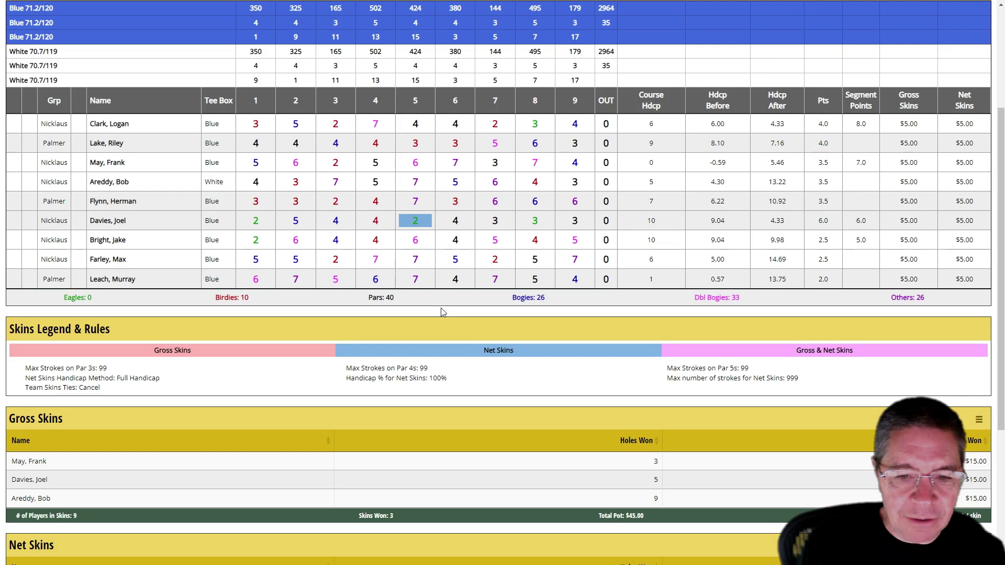
pyautogui.scroll(-3, 441, 311)
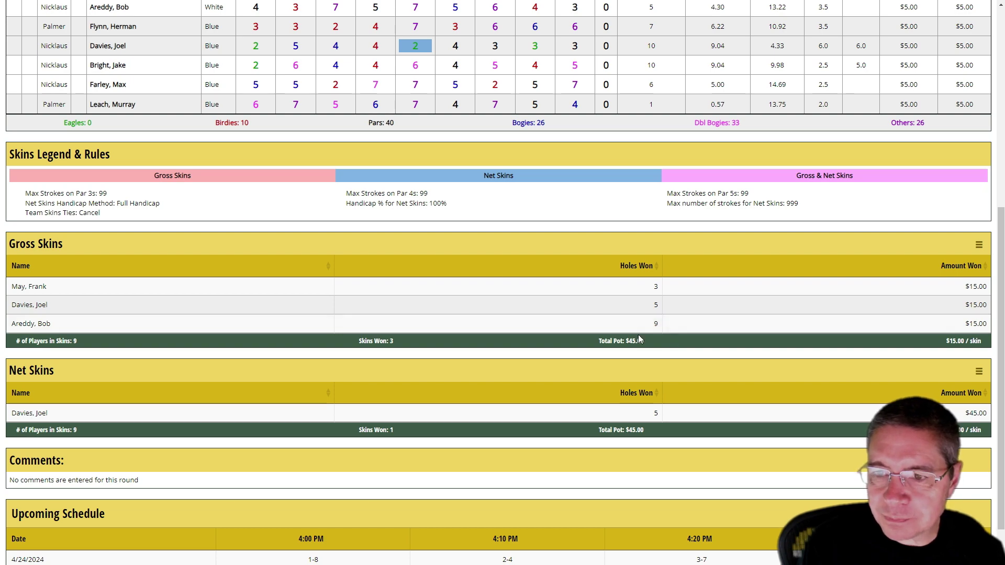
pyautogui.scroll(7, 692, 375)
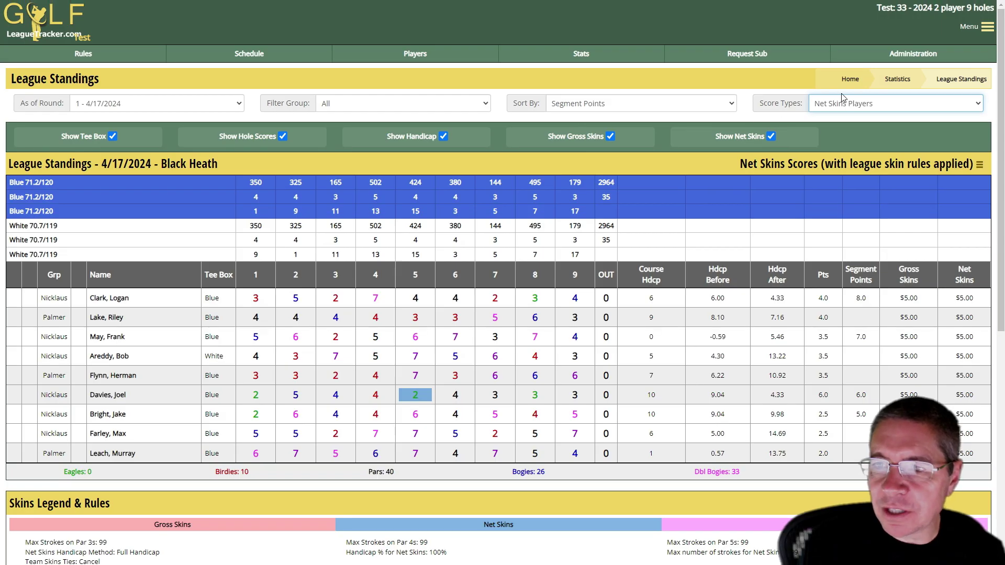
# Open the Skins Summary report to review the gross and net skins leaders for the whole season.
pyautogui.click(584, 54)
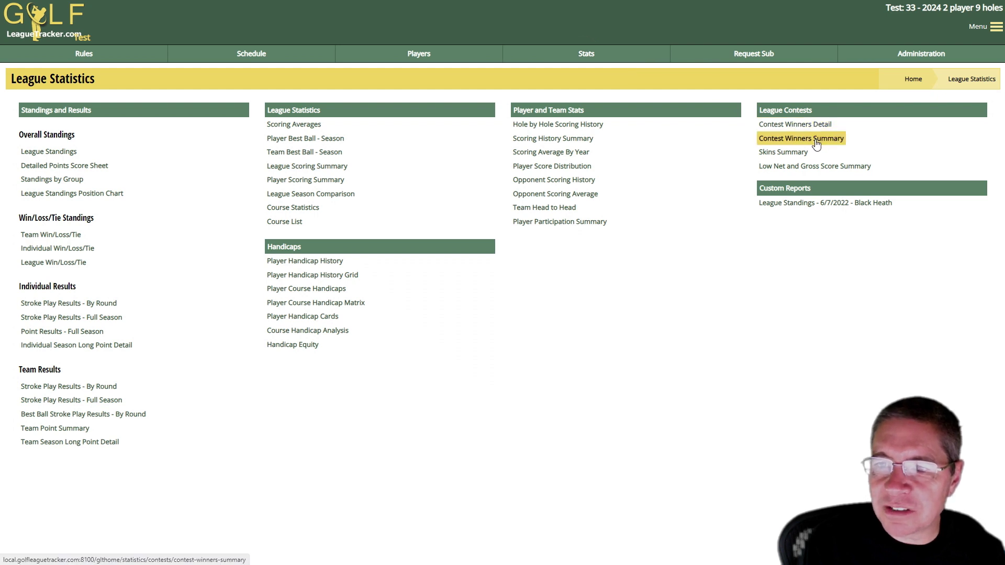
pyautogui.click(787, 151)
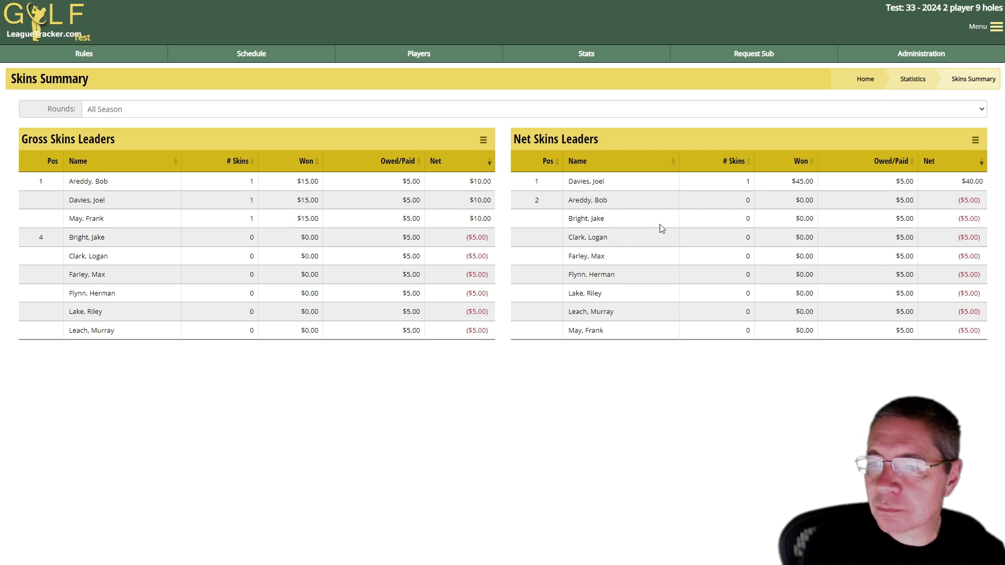
# Return to the League Standings, show only Net Skins Players again, and check the Skins Legend & Rules section.
pyautogui.click(905, 56)
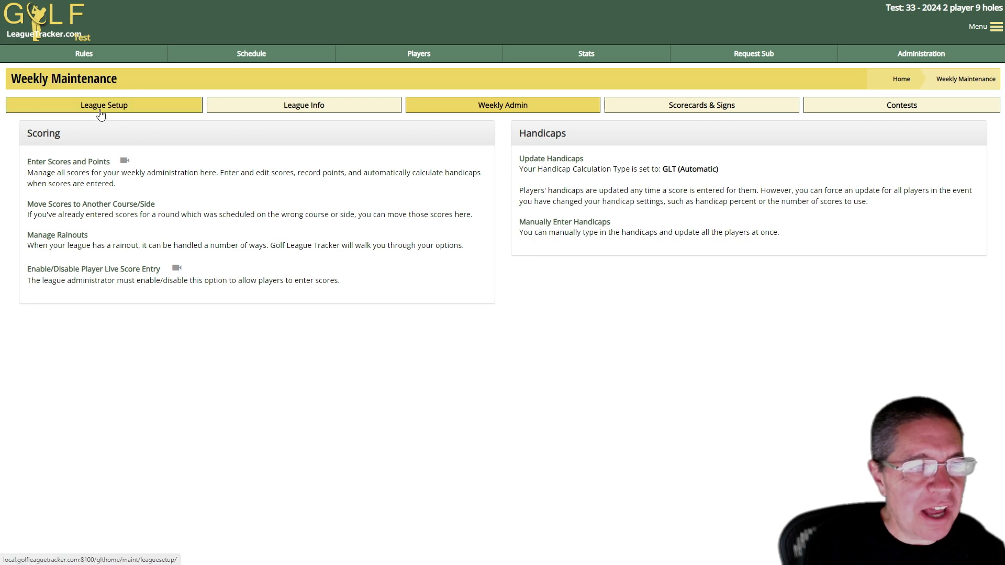
pyautogui.click(587, 53)
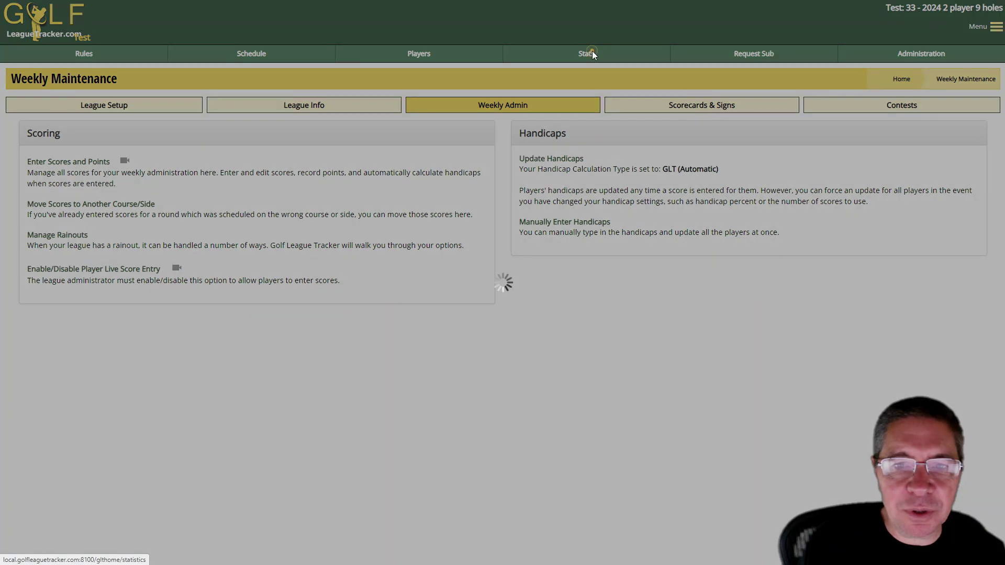
pyautogui.click(47, 152)
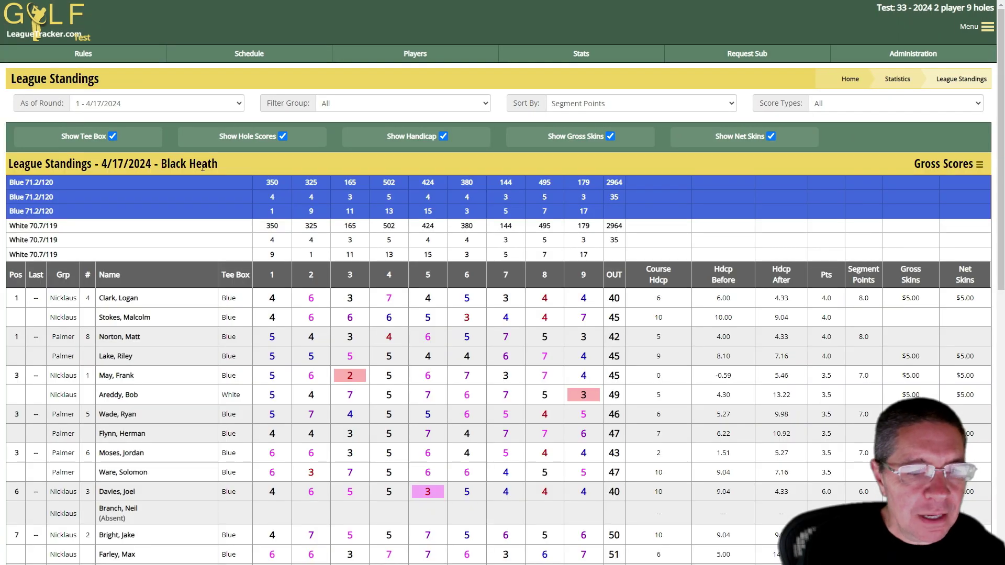
pyautogui.click(858, 104)
pyautogui.click(842, 135)
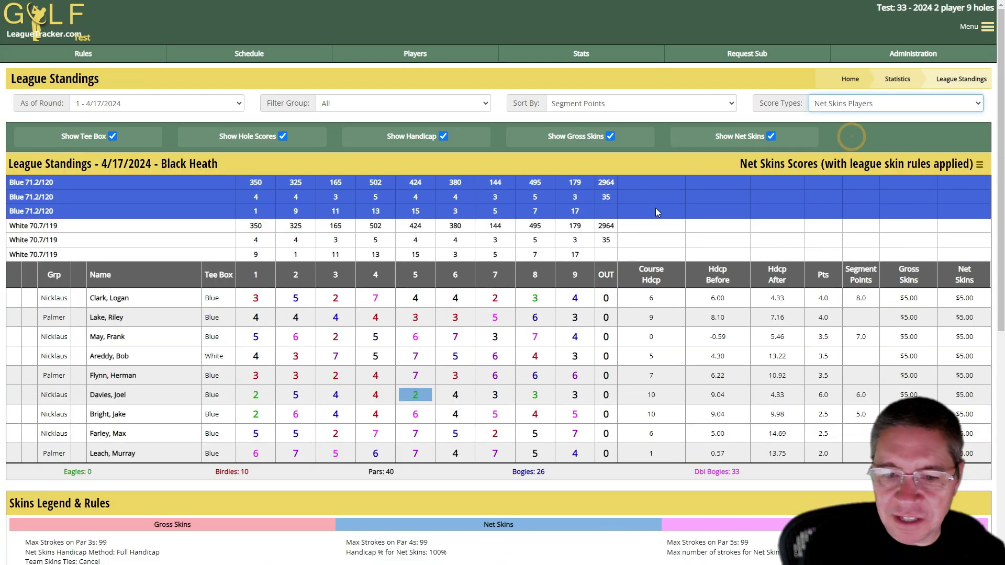
pyautogui.scroll(-3, 655, 209)
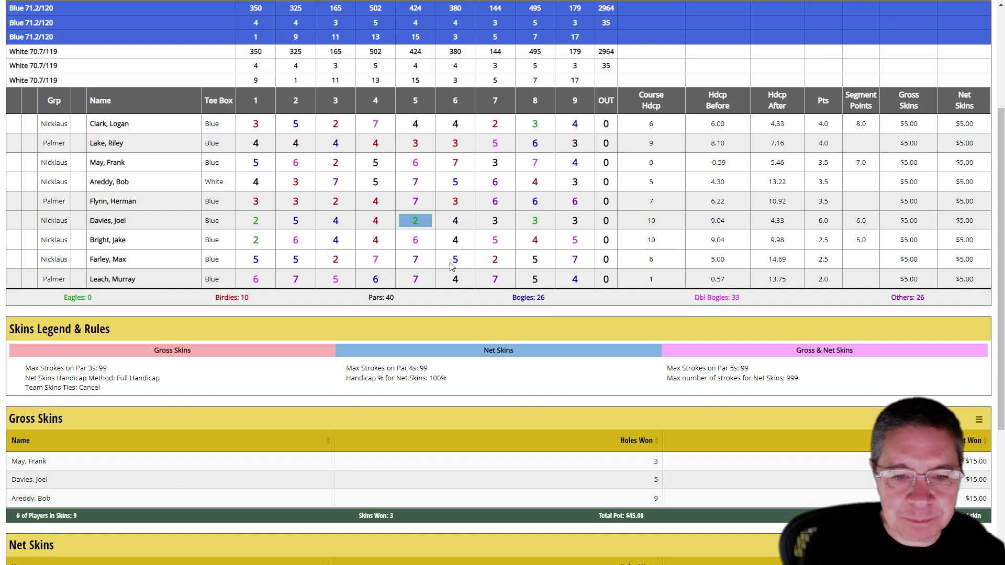
pyautogui.scroll(4, 576, 280)
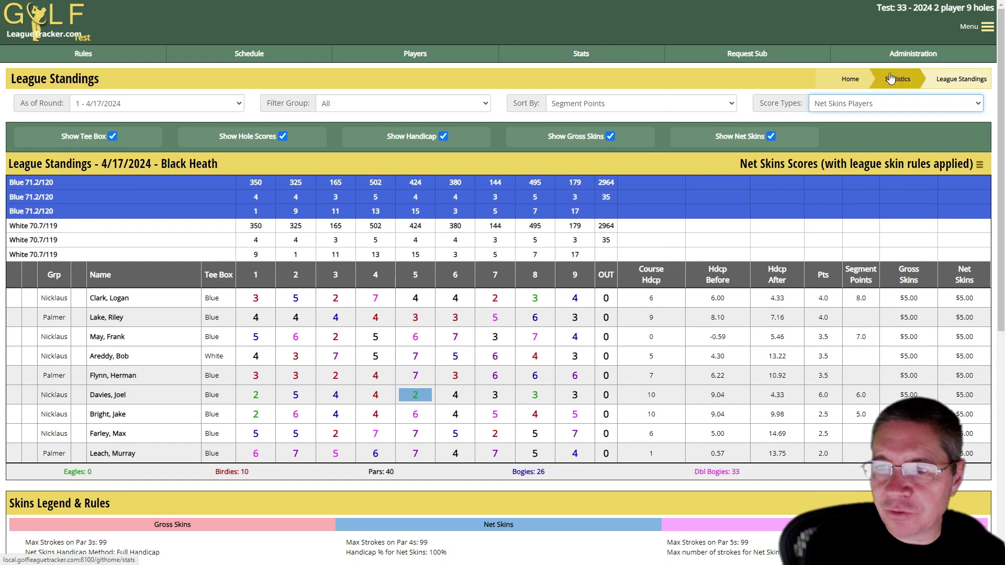
# Open the Change League Settings page from the league setup to view the Skins category.
pyautogui.click(895, 52)
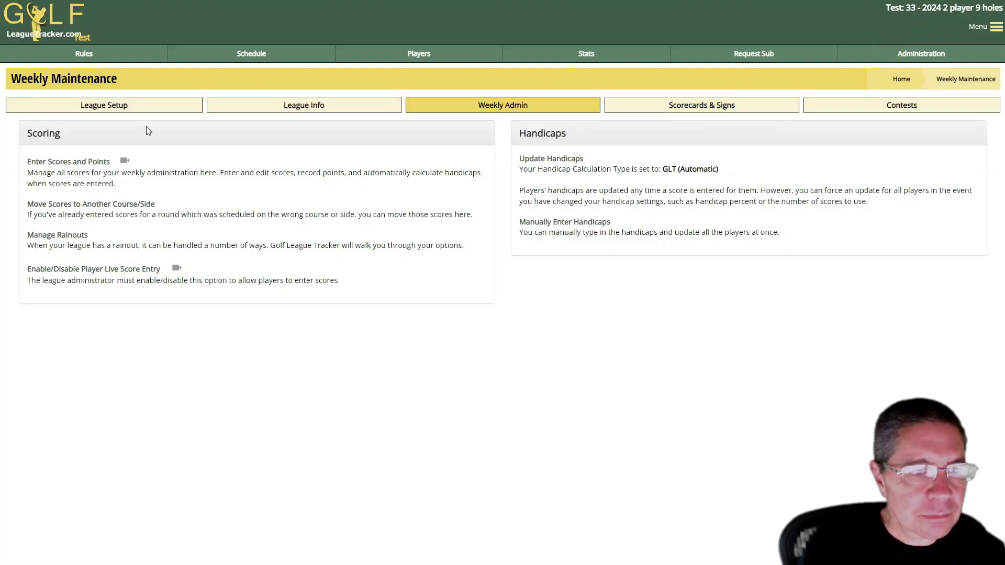
pyautogui.click(143, 114)
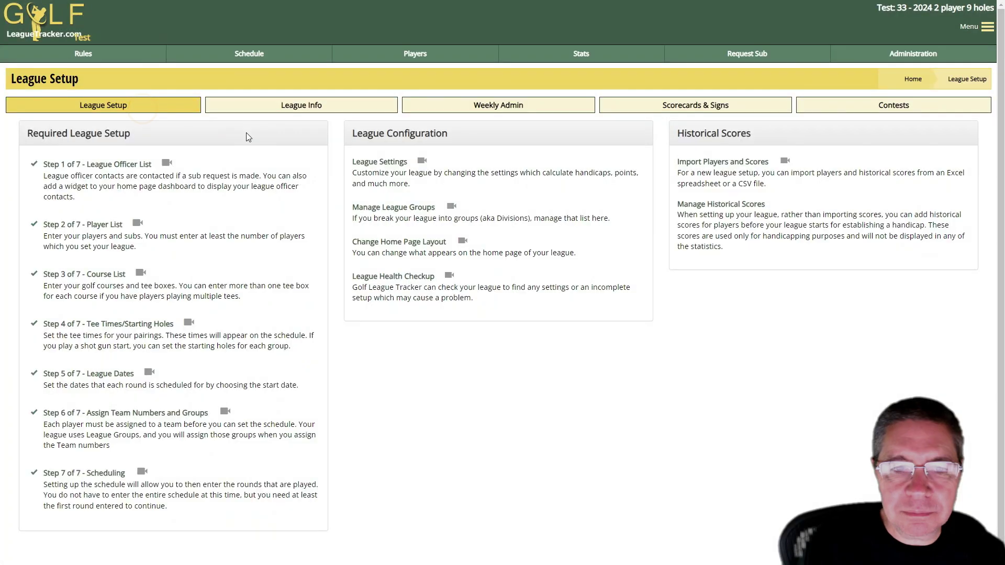
pyautogui.click(381, 163)
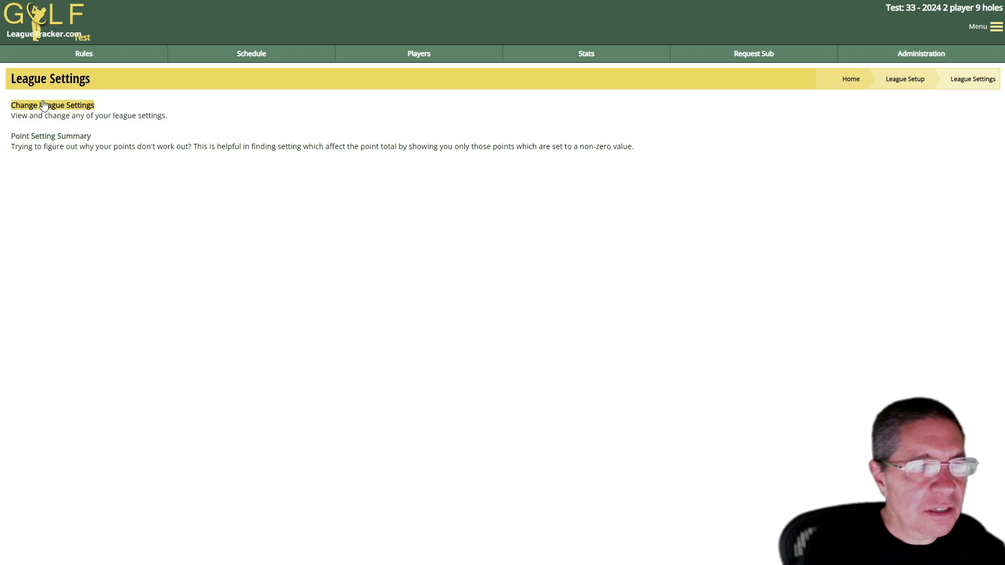
pyautogui.click(41, 106)
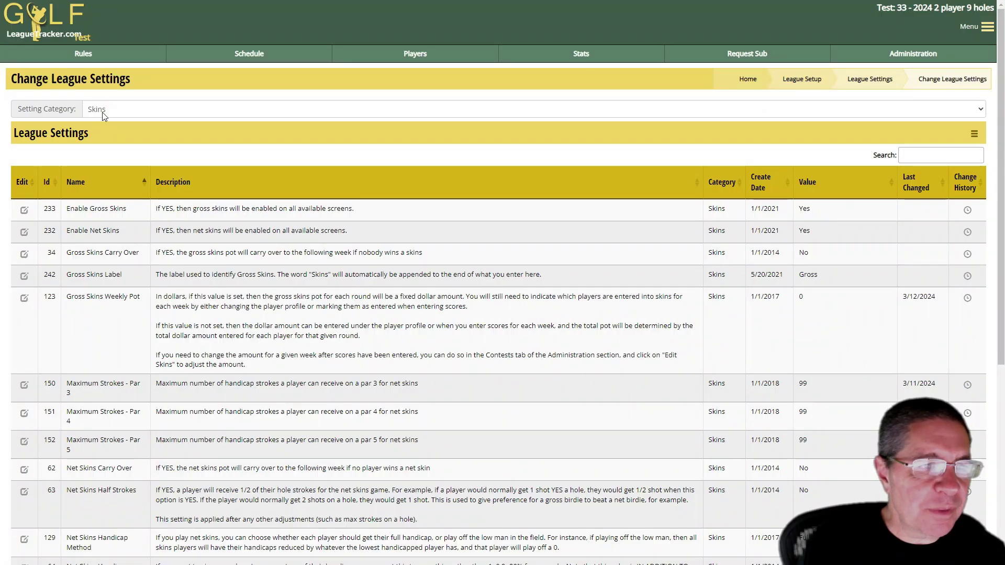
# Keep the Skins category selected and review the maximum strokes per par, net skins maximum strokes, handicap percent, and worst score which can win a skin.
pyautogui.click(103, 115)
pyautogui.click(108, 151)
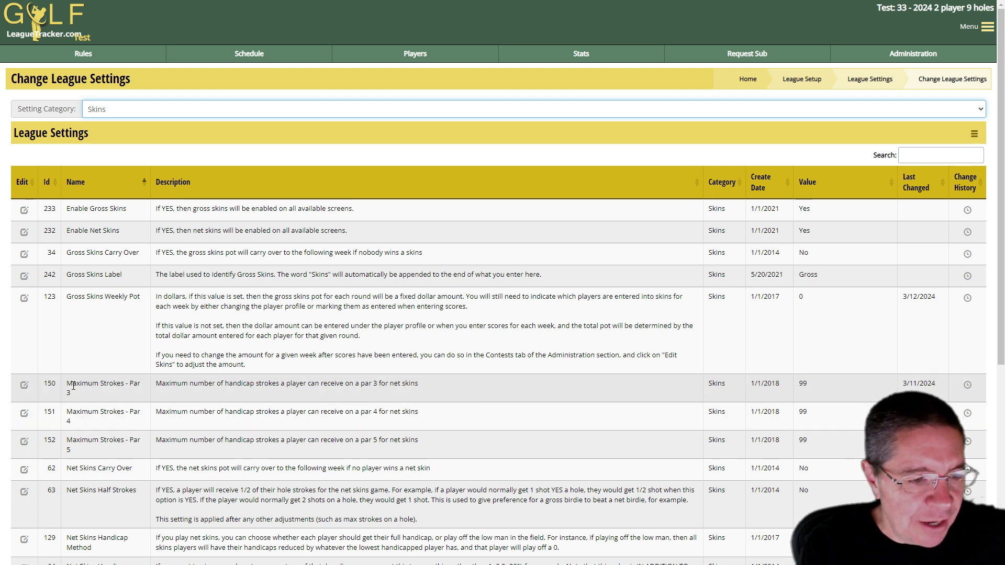
pyautogui.moveTo(73, 386); pyautogui.dragTo(77, 384)
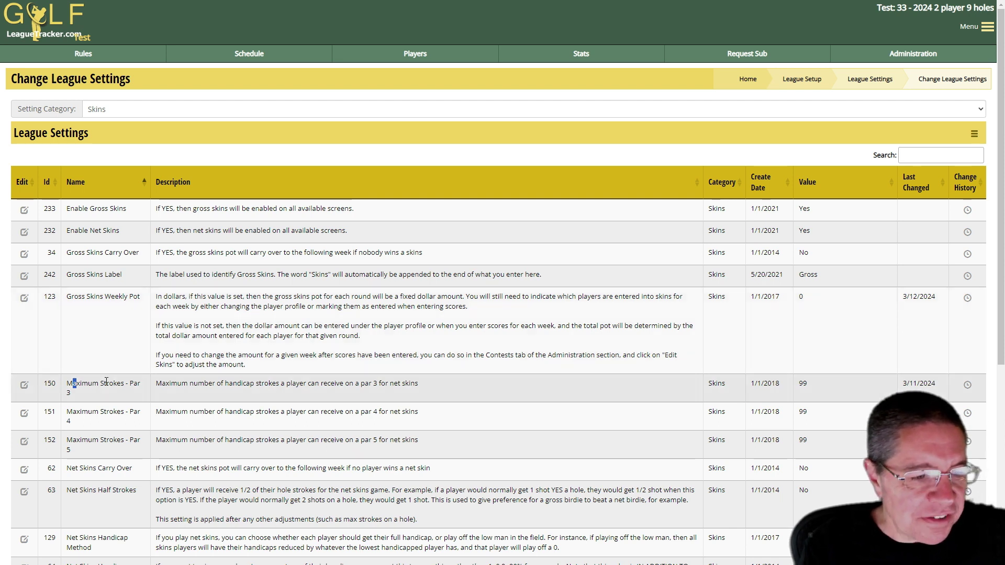
pyautogui.click(102, 385)
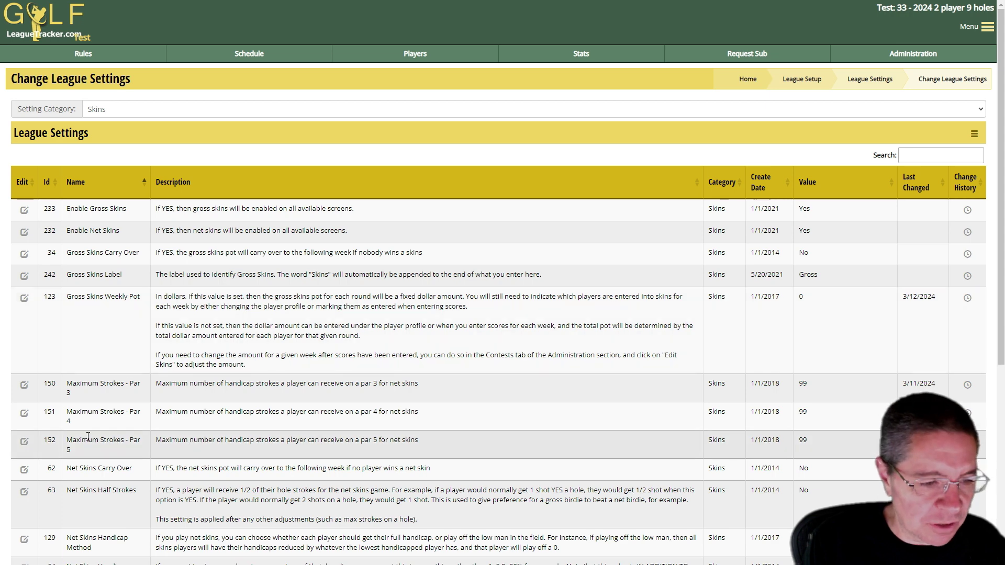
pyautogui.scroll(-3, 118, 414)
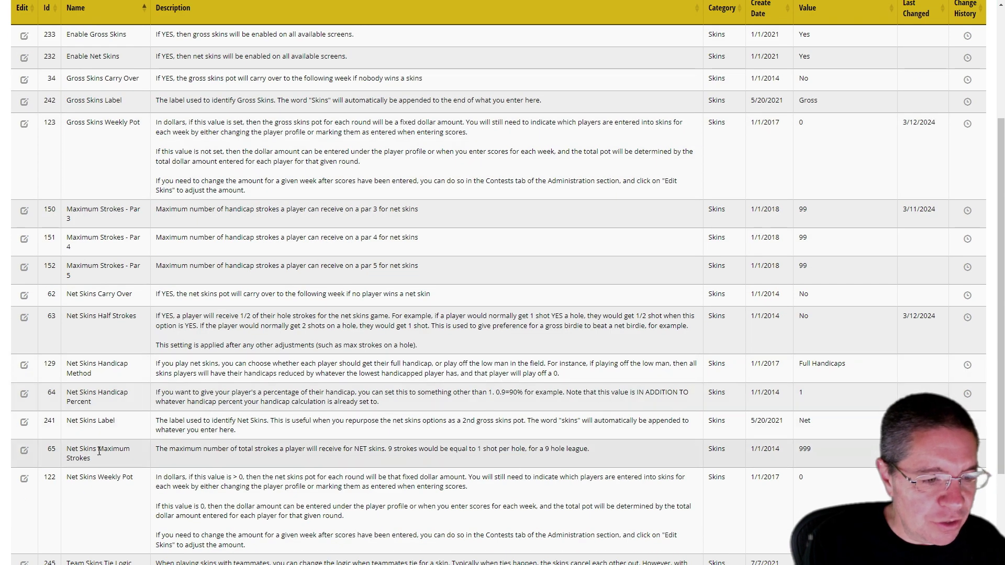
pyautogui.moveTo(71, 450); pyautogui.dragTo(93, 461)
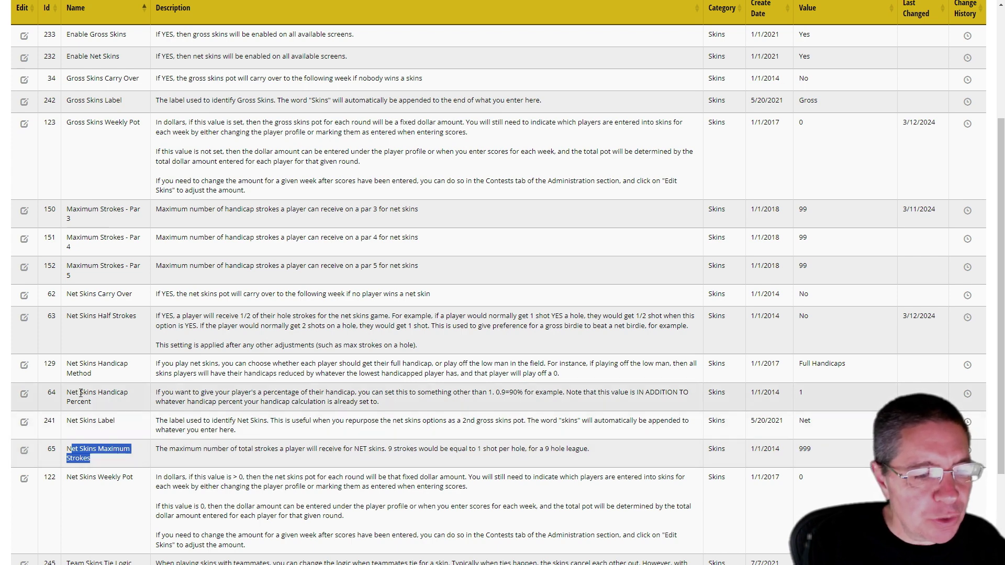
pyautogui.moveTo(70, 392); pyautogui.dragTo(105, 403)
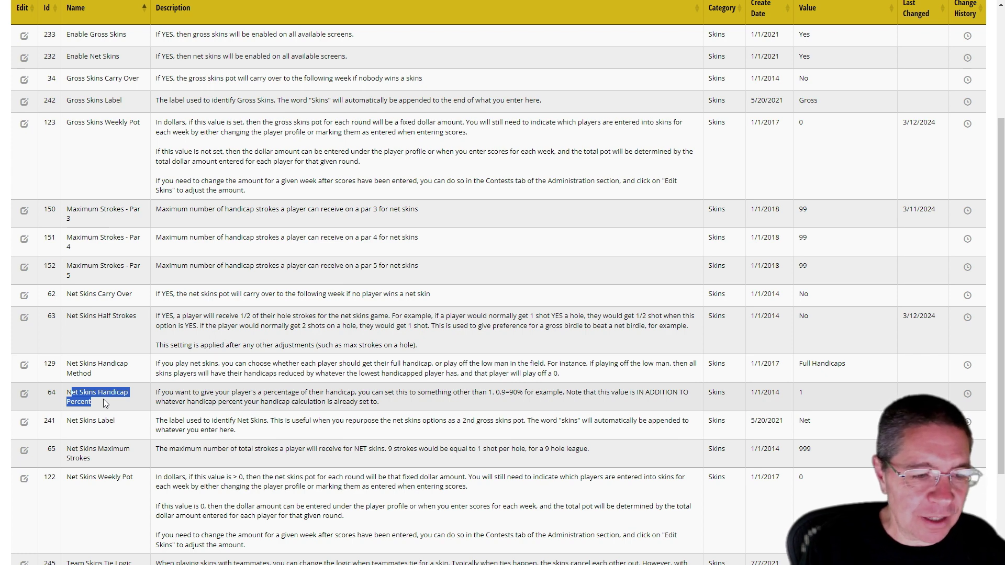
pyautogui.click(105, 403)
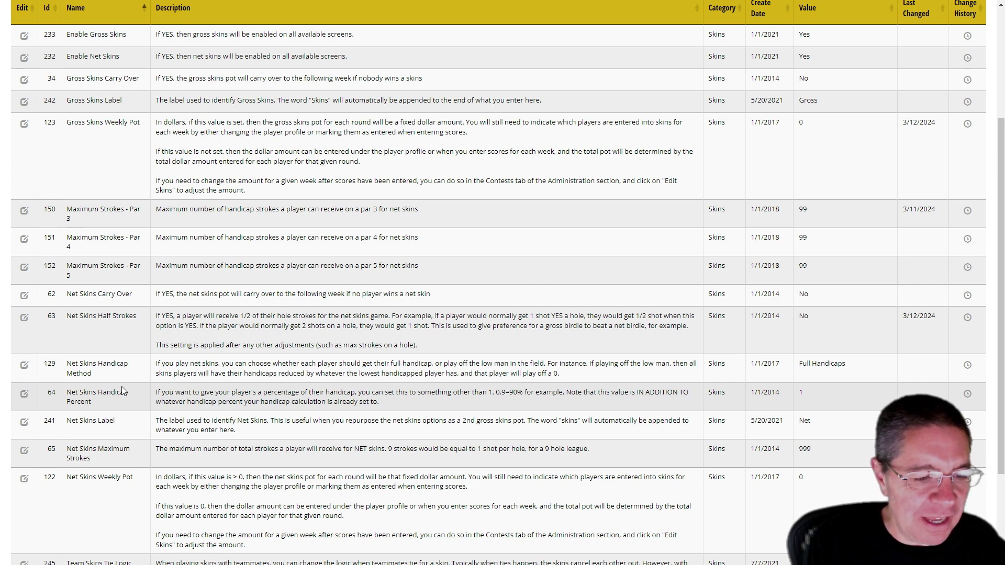
pyautogui.scroll(-3, 122, 390)
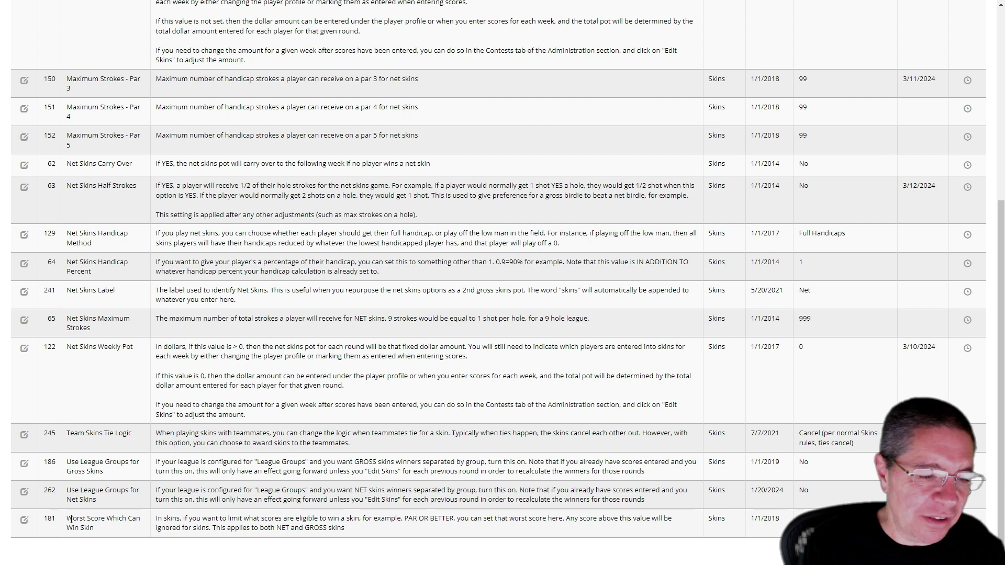
pyautogui.tripleClick(83, 521)
pyautogui.click(97, 531)
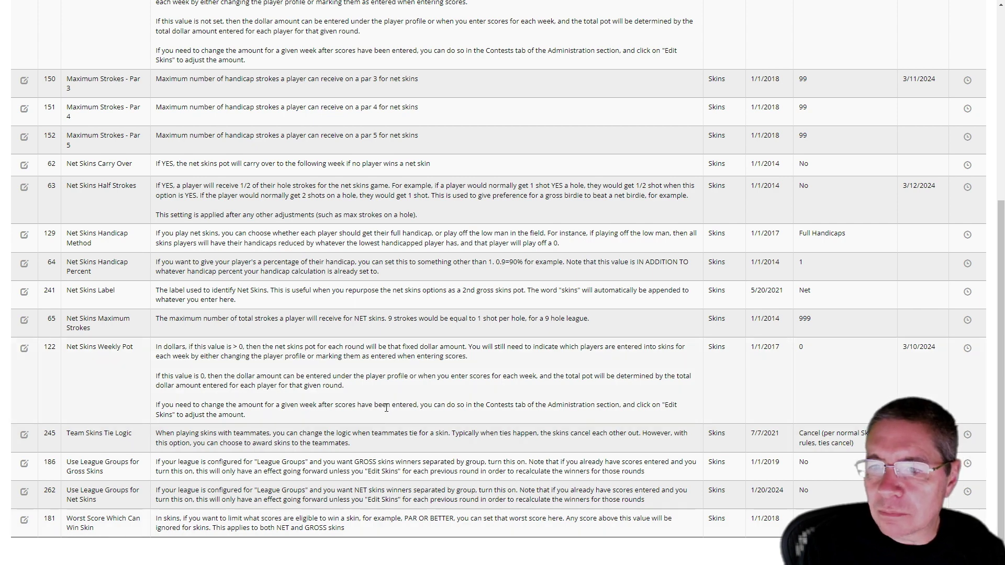
# Set the Net Skins Half Strokes setting to Yes and save it.
pyautogui.scroll(3, 387, 407)
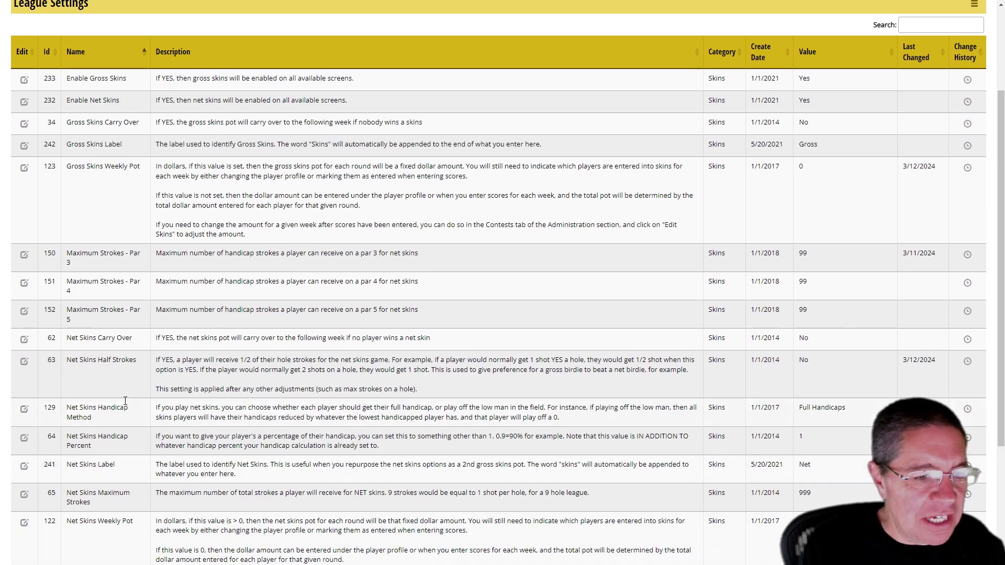
pyautogui.click(24, 362)
pyautogui.click(88, 285)
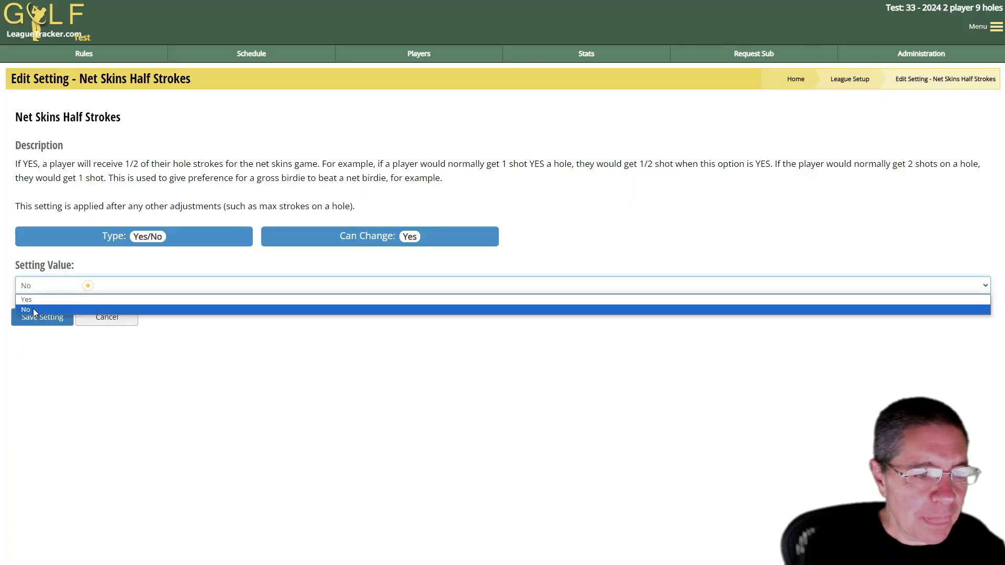
pyautogui.click(33, 299)
pyautogui.click(33, 318)
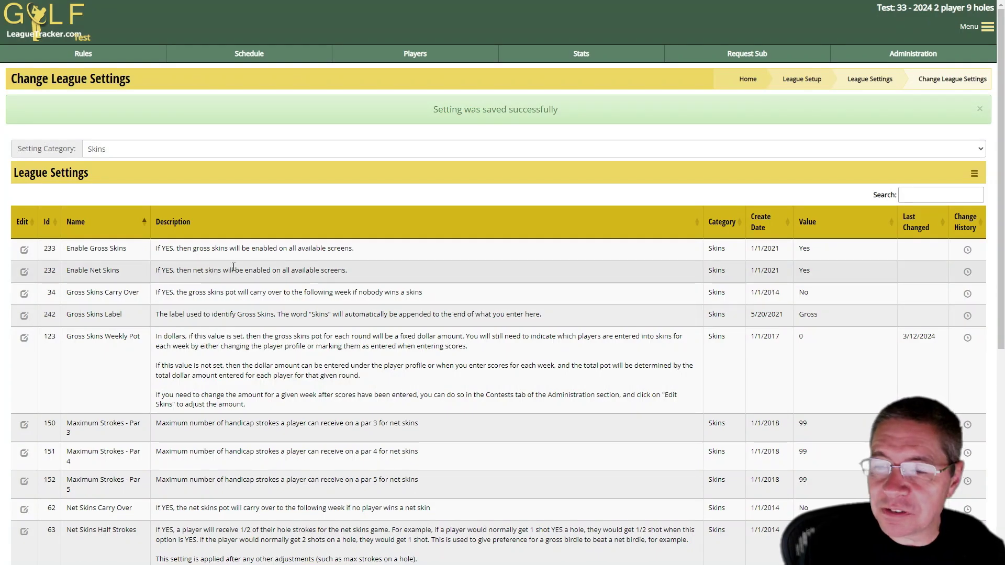
# Open Edit Skins Contestants from the league contests, choose round 1 - 4/17/2024, and save its skins entries again without changing any amounts.
pyautogui.click(892, 55)
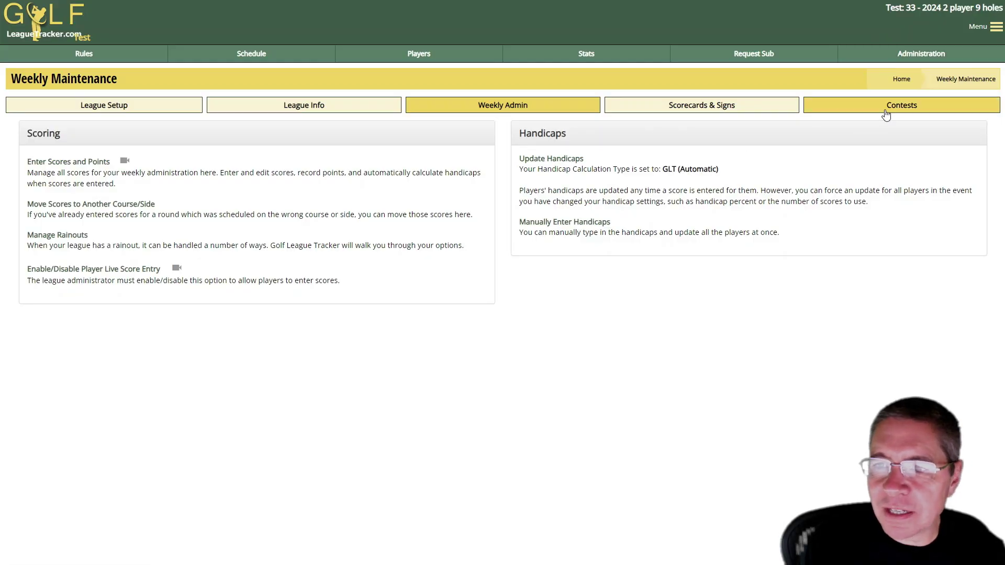
pyautogui.click(885, 112)
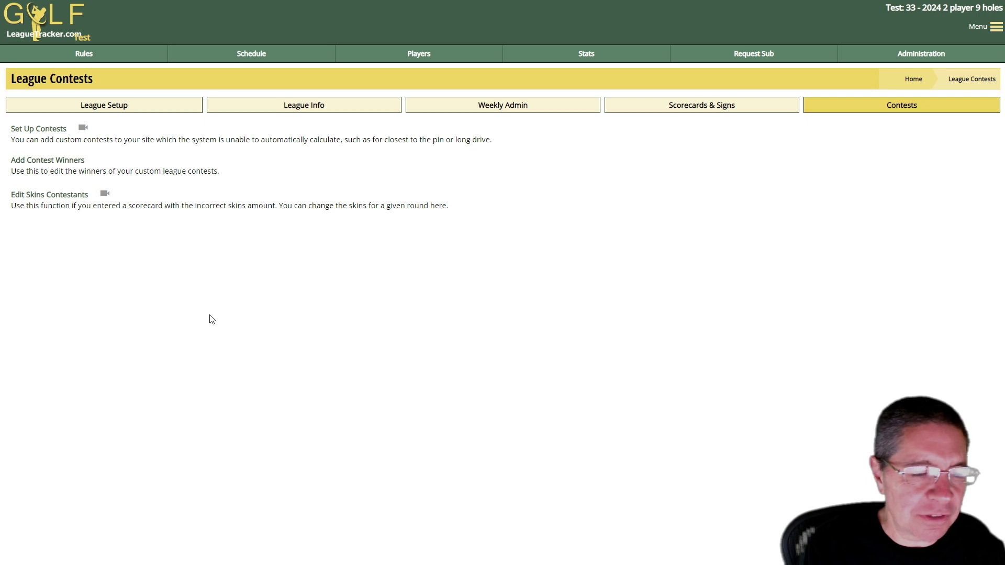
pyautogui.click(55, 201)
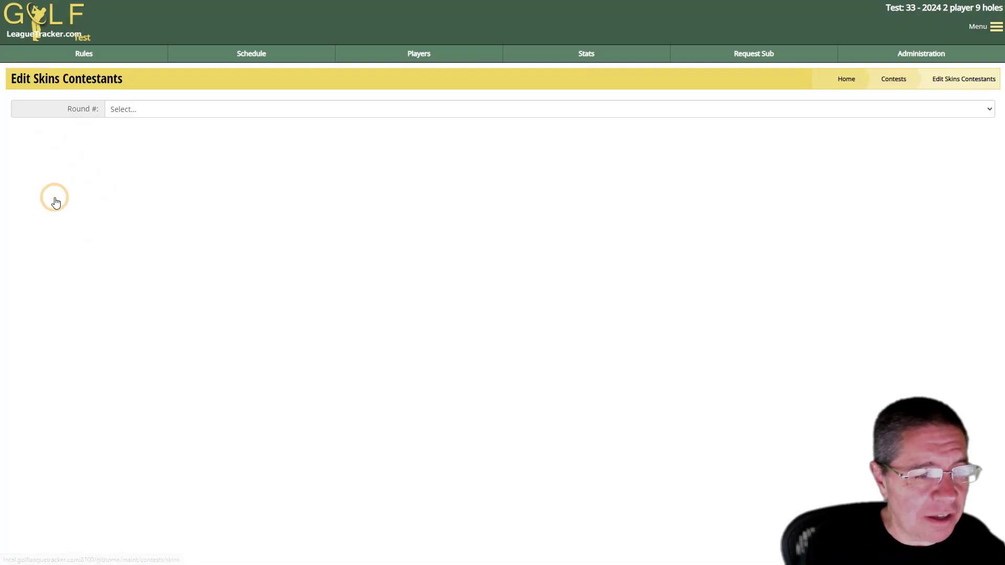
pyautogui.click(155, 110)
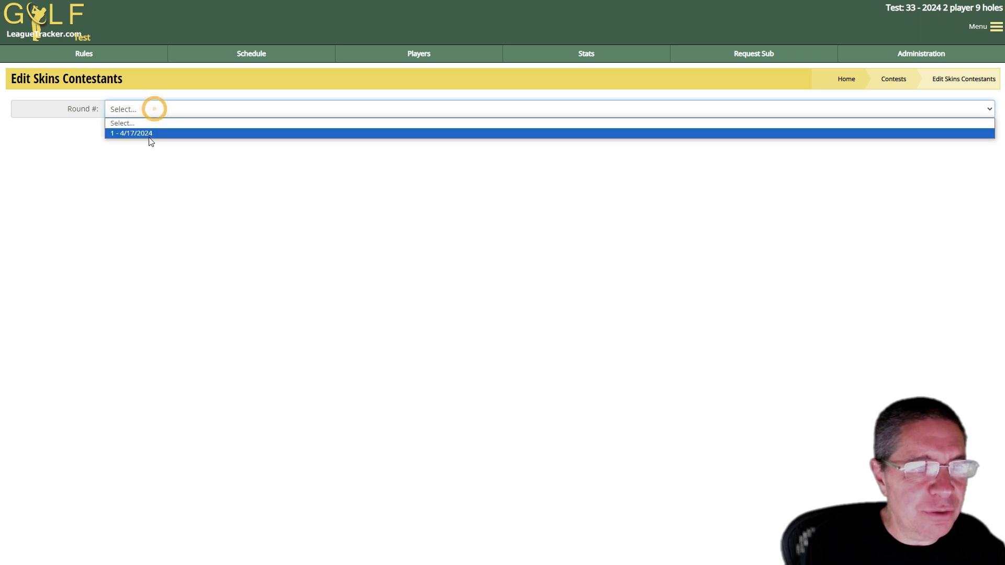
pyautogui.click(149, 133)
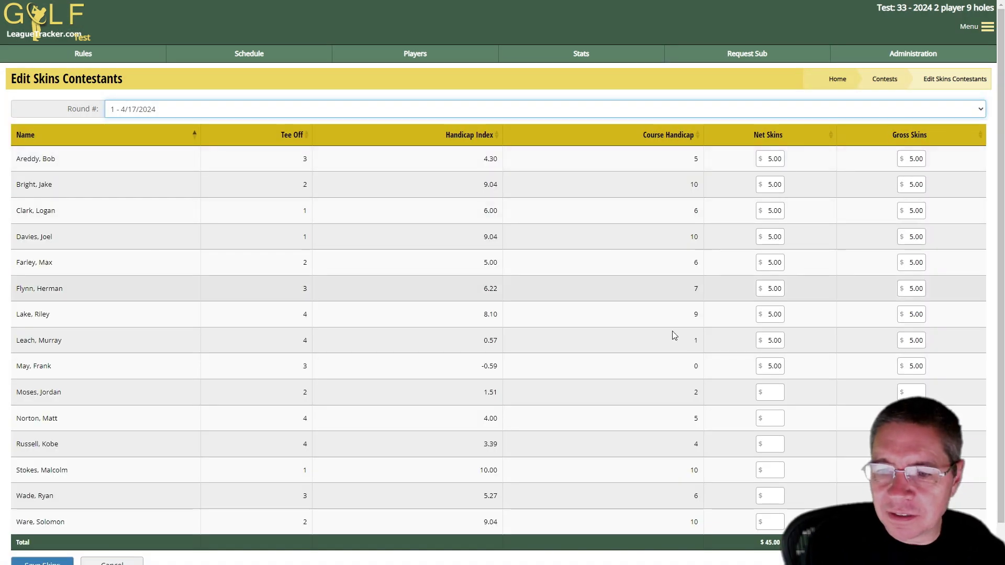
pyautogui.scroll(-1, 228, 413)
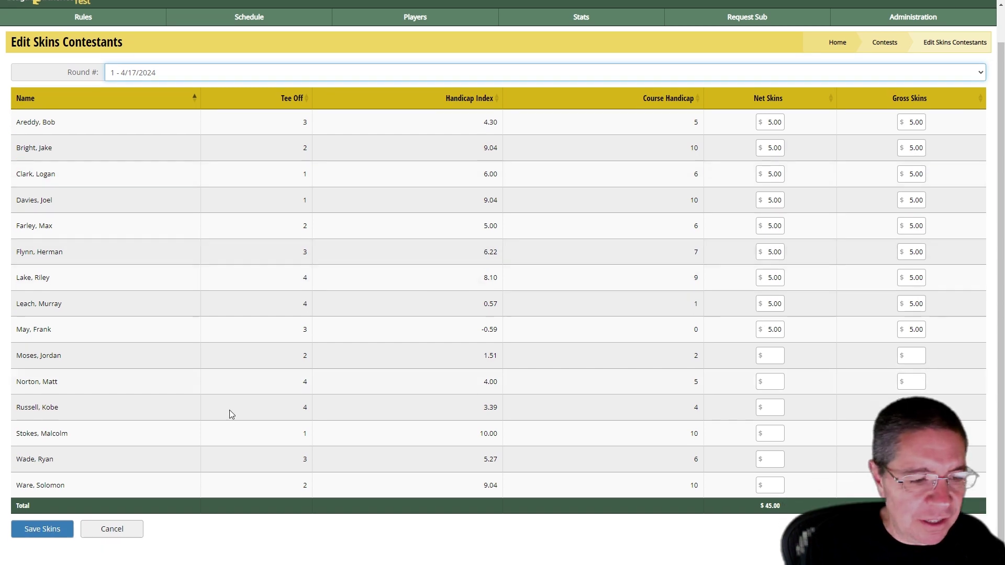
pyautogui.click(30, 530)
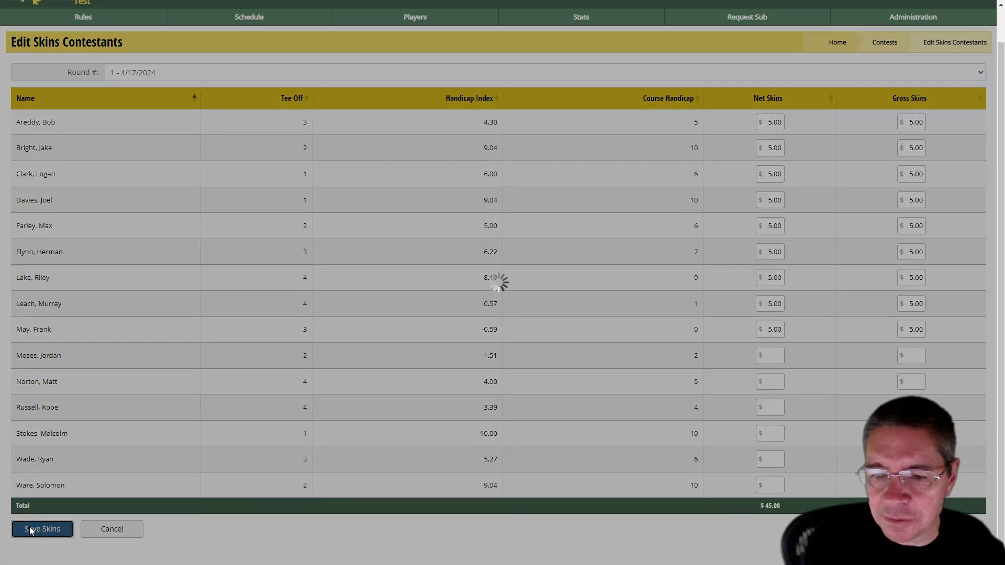
pyautogui.scroll(1, 291, 368)
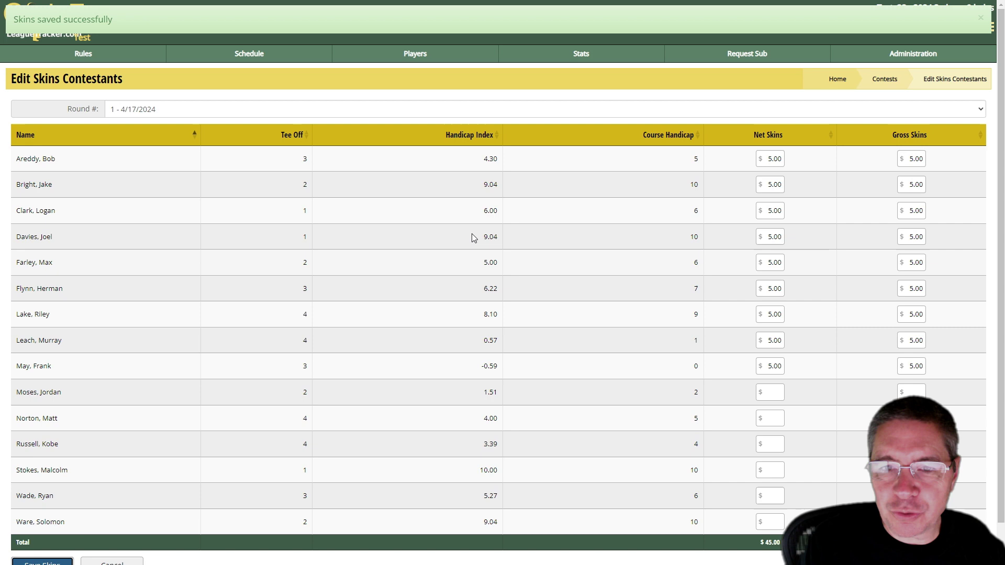
# Open the League Standings, show only Net Skins Players, and compare the hole 3 winning net score with the half-stroke scores of the other players.
pyautogui.click(583, 52)
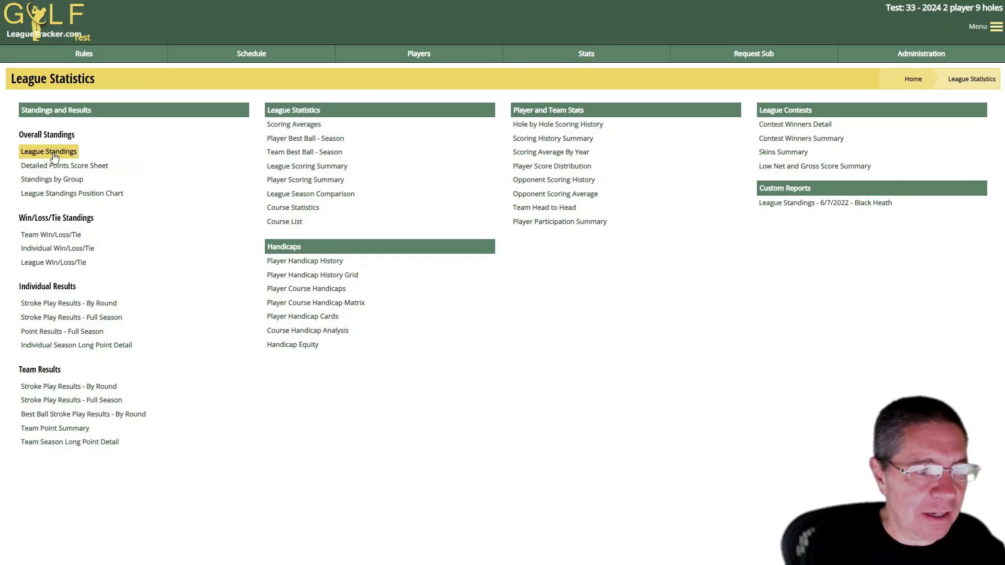
pyautogui.click(52, 153)
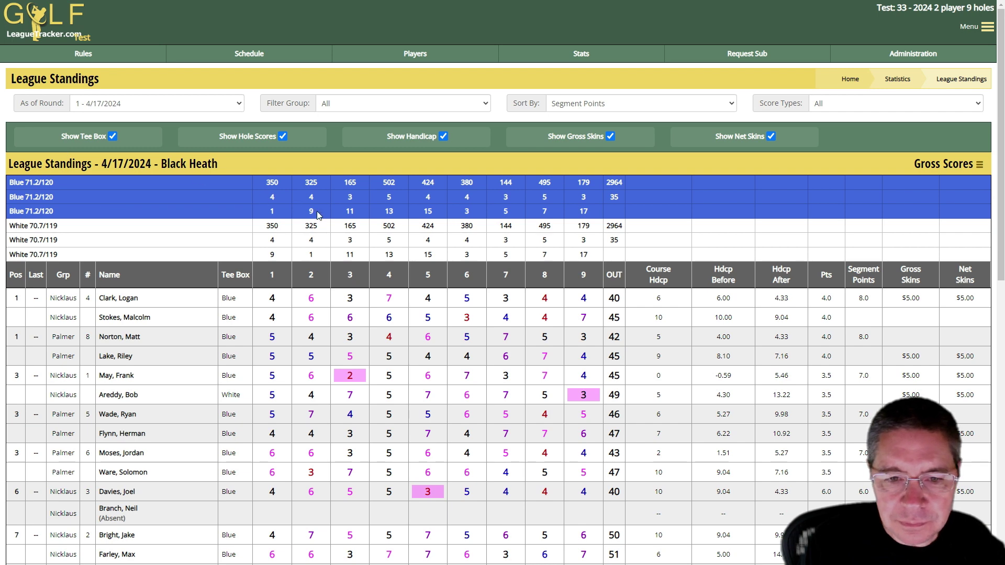
pyautogui.click(834, 104)
pyautogui.click(834, 139)
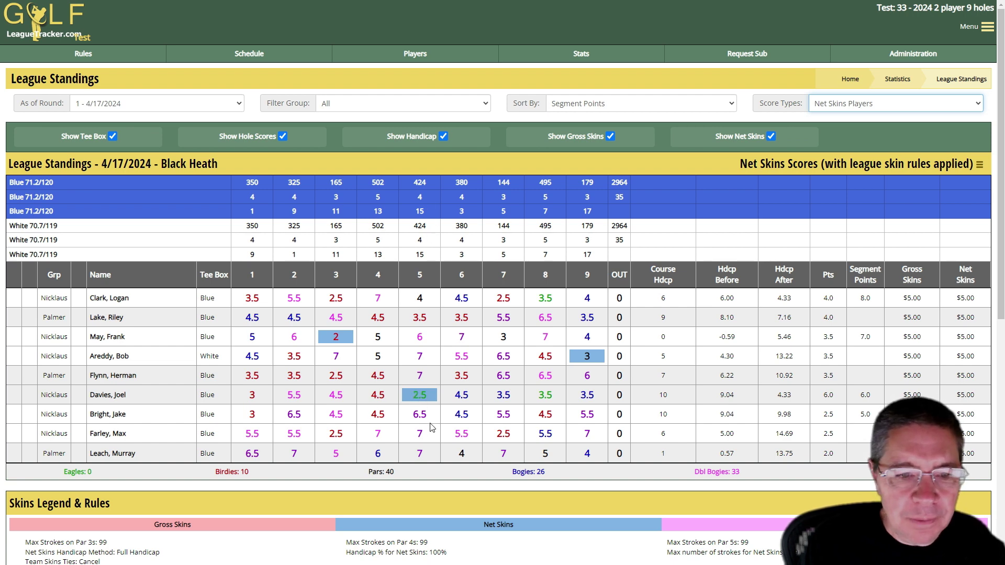
pyautogui.click(332, 340)
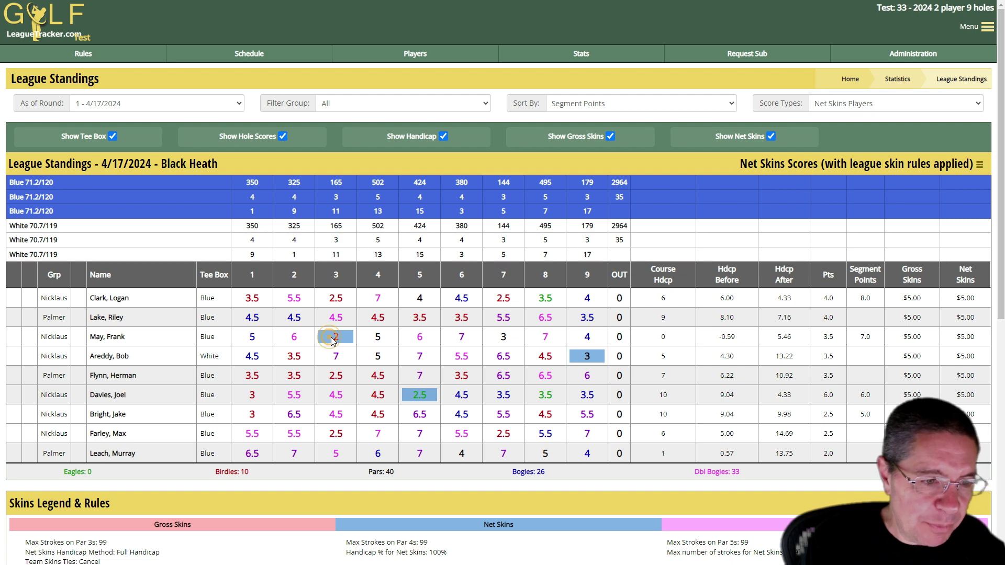
pyautogui.doubleClick(332, 339)
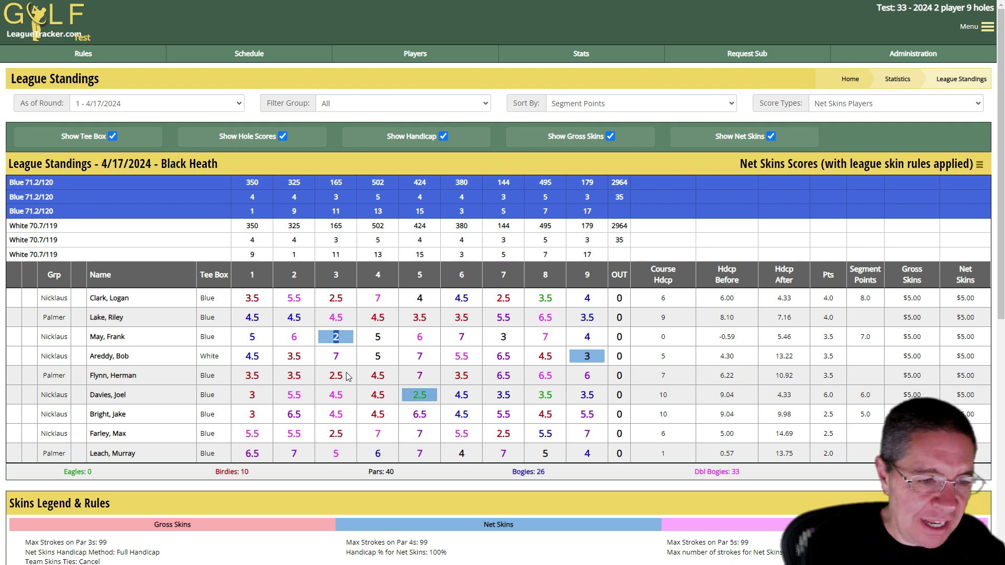
pyautogui.click(333, 336)
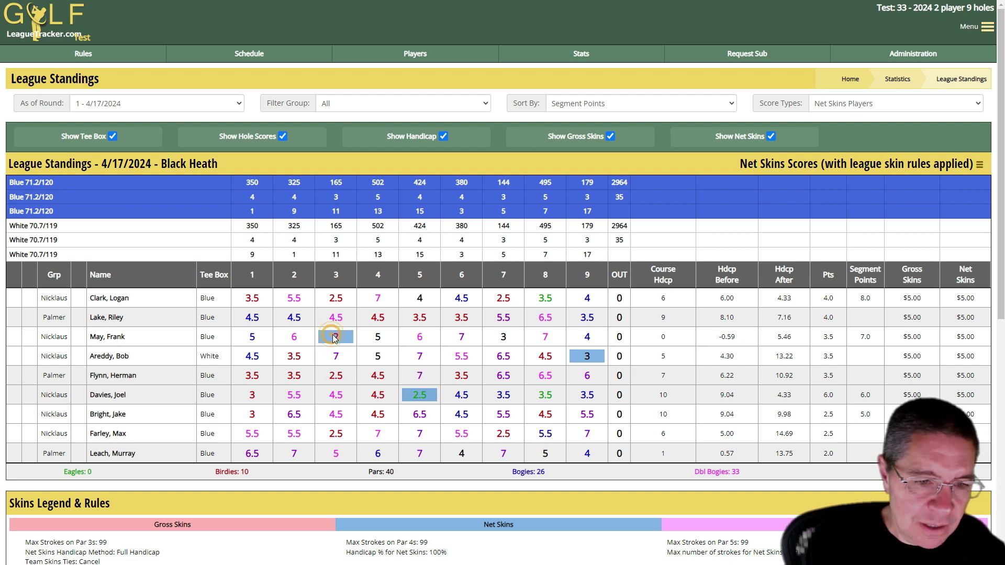
pyautogui.doubleClick(337, 376)
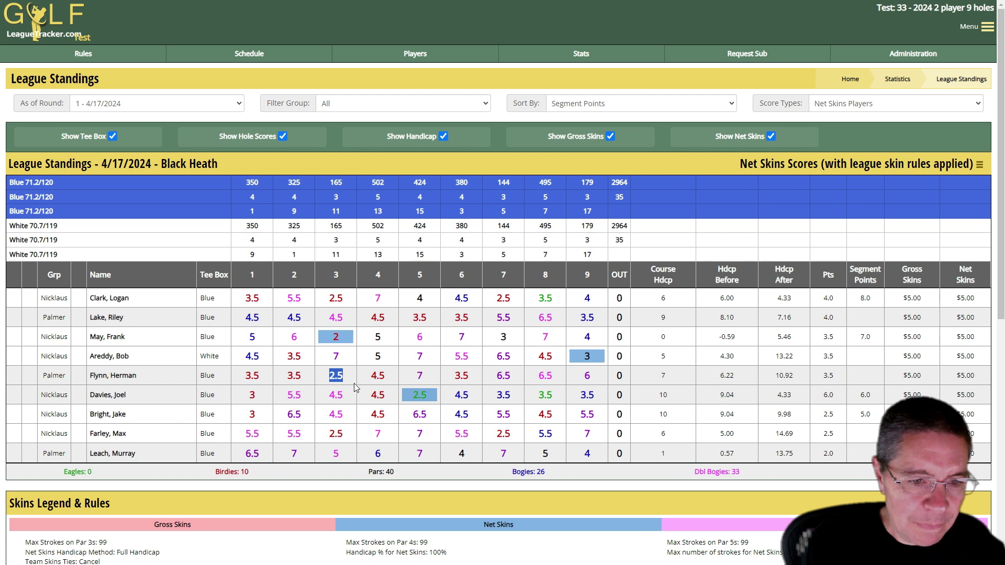
pyautogui.click(336, 335)
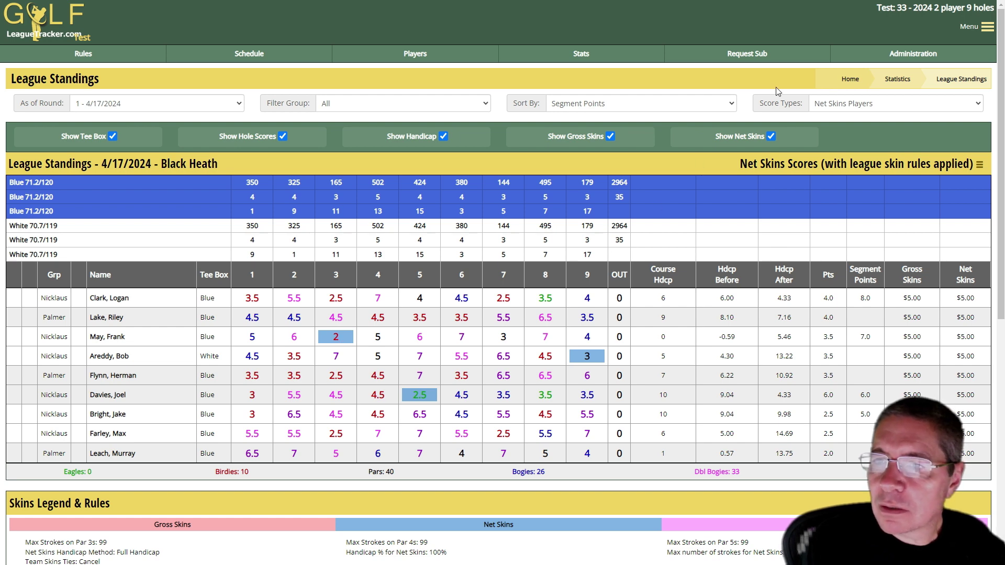
# Return to the Skins category of the league settings and review the Gross Skins Weekly Pot and Net Skins Weekly Pot settings.
pyautogui.click(864, 52)
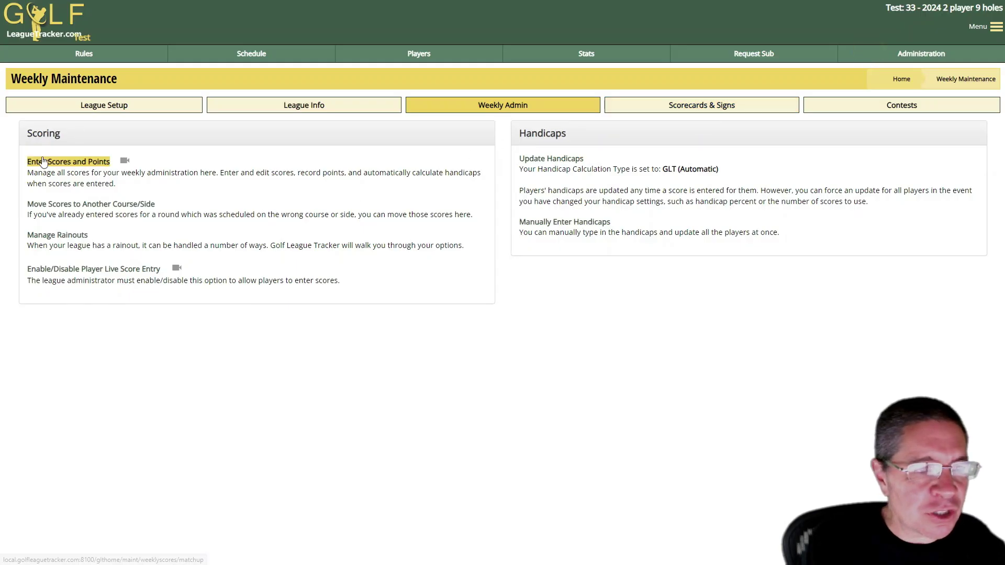
pyautogui.click(108, 110)
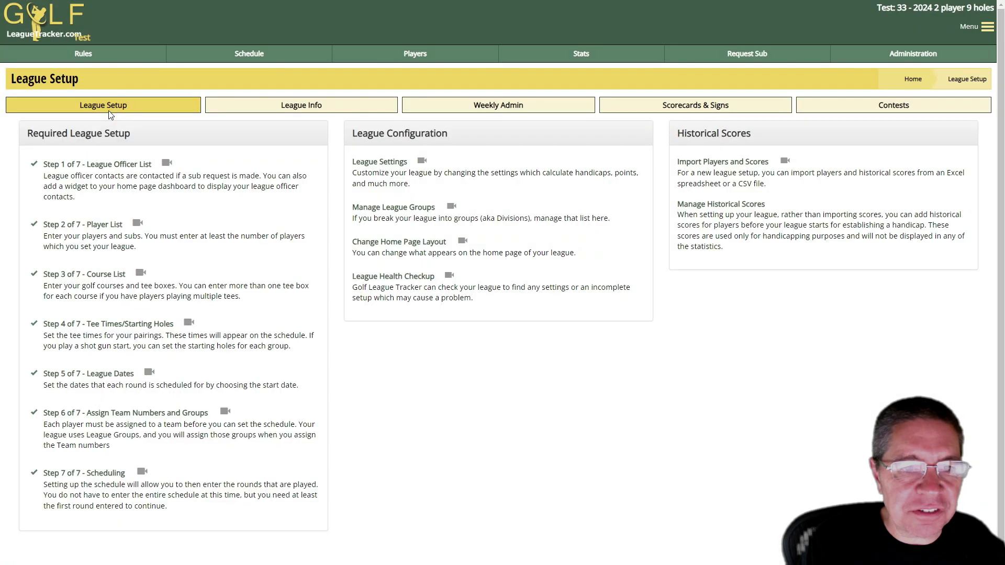
pyautogui.click(370, 162)
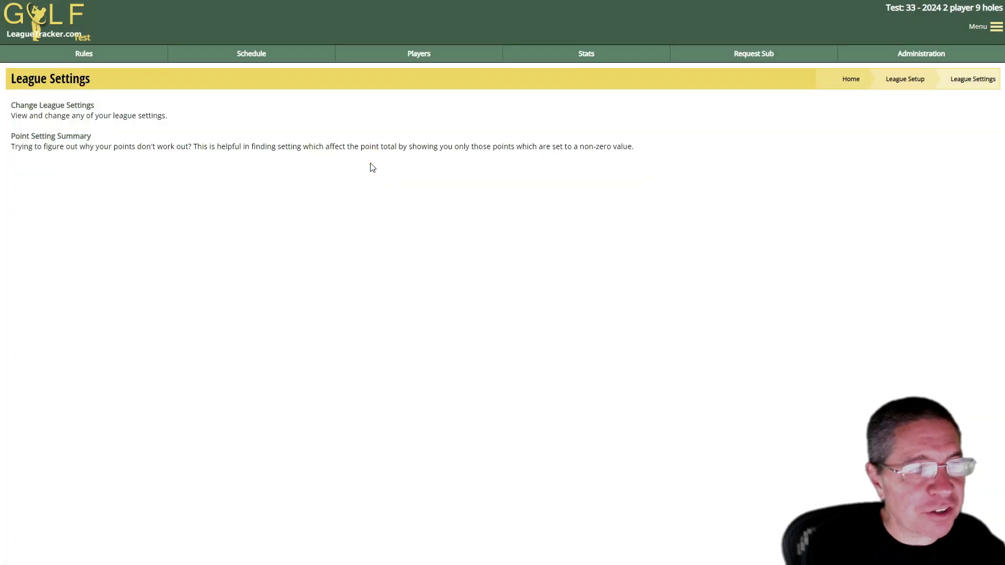
pyautogui.click(45, 106)
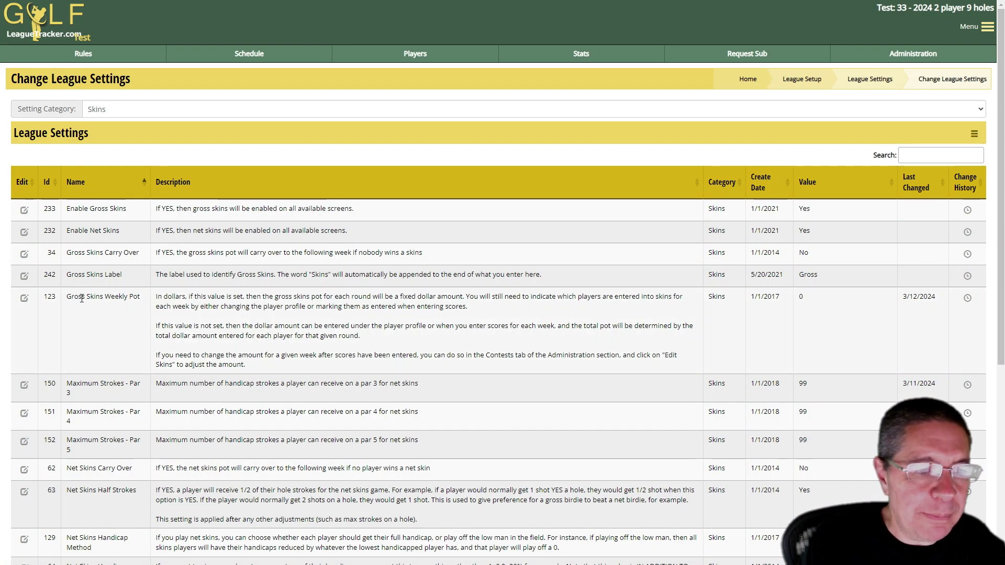
pyautogui.moveTo(74, 297); pyautogui.dragTo(137, 297)
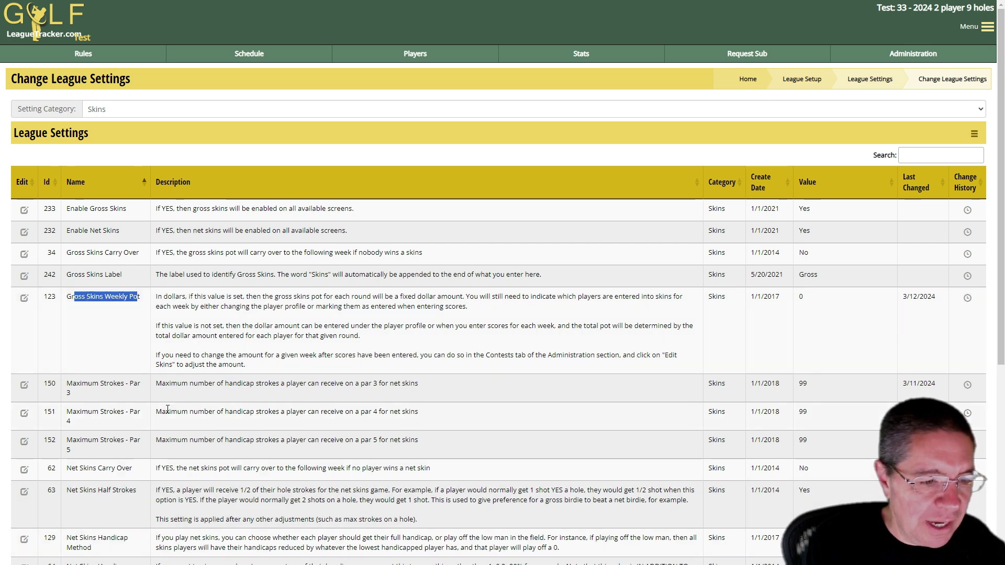
pyautogui.scroll(-3, 217, 390)
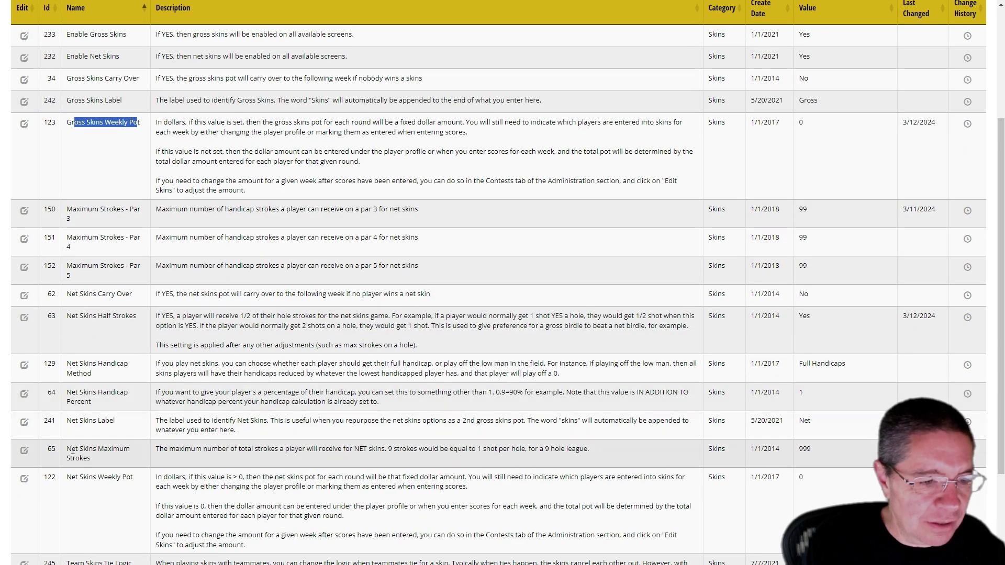
pyautogui.moveTo(71, 476); pyautogui.dragTo(157, 482)
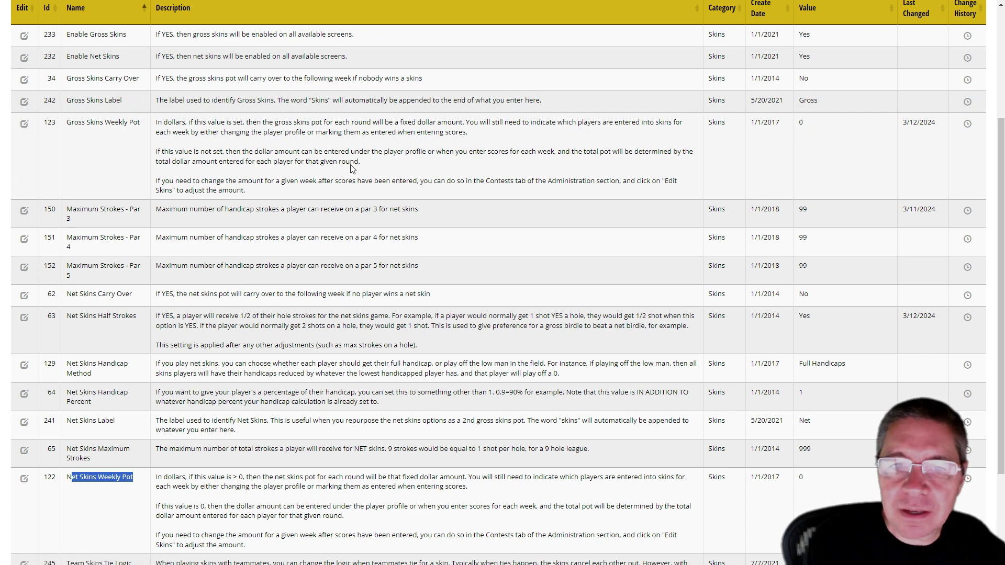
pyautogui.scroll(3, 320, 191)
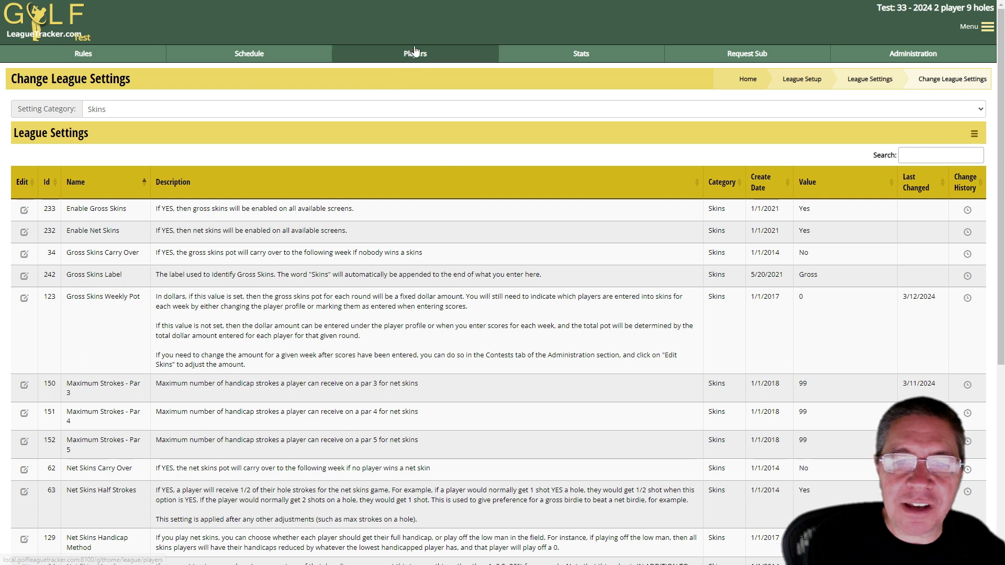